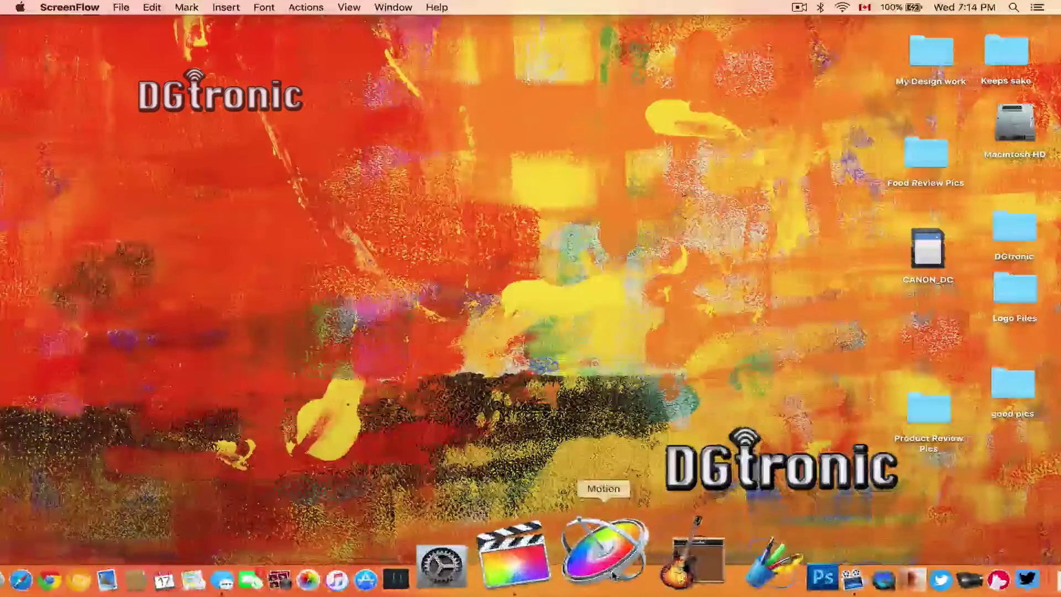
- Launch Apple Motion from the Dock to bring up the Project Browser
left_click(613, 576)
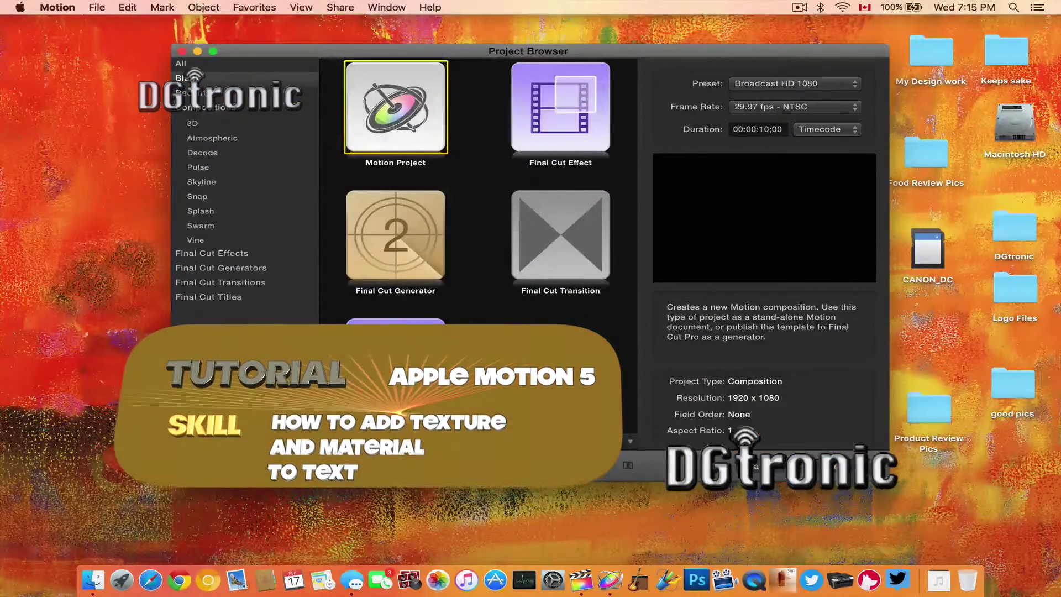
- Open a new untitled Broadcast HD 1080 project at 29.97 fps
key("Return")
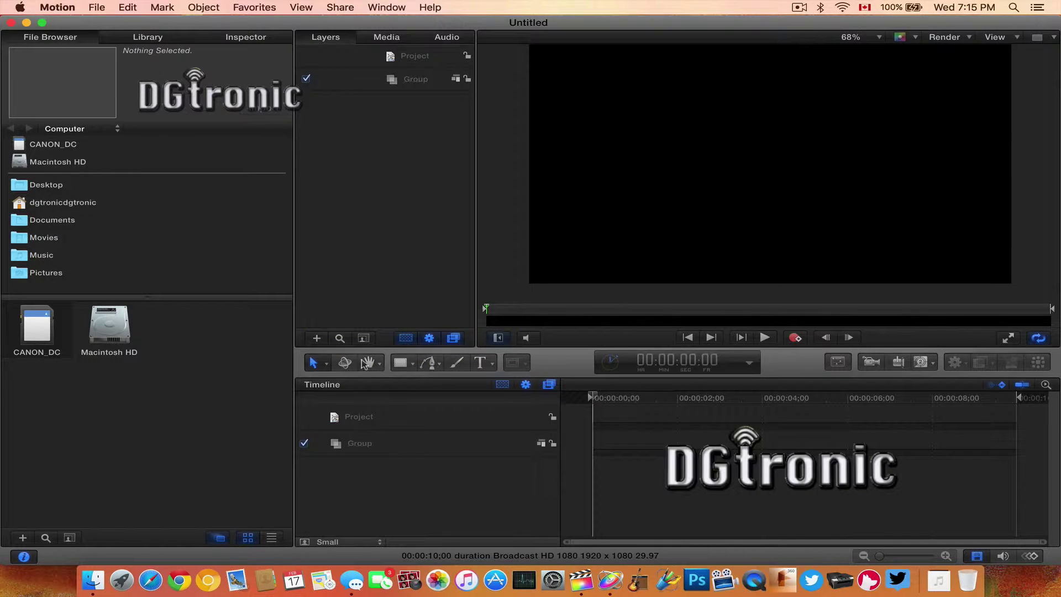
- Create a 'SAMPLE TEXT' text layer on the canvas and show its properties in the Inspector
left_click(479, 363)
left_click(639, 162)
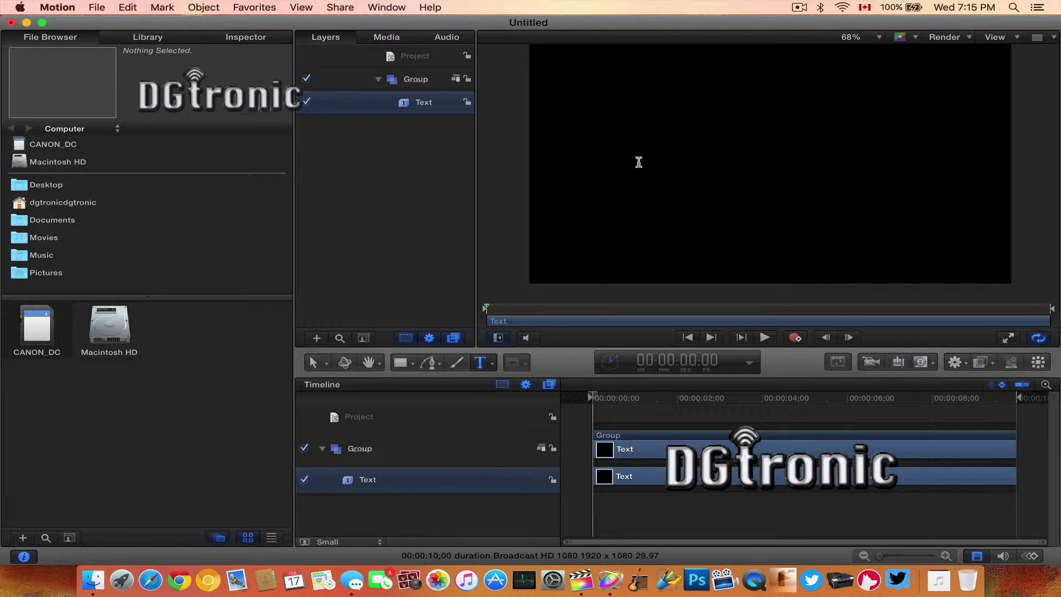
type("SA")
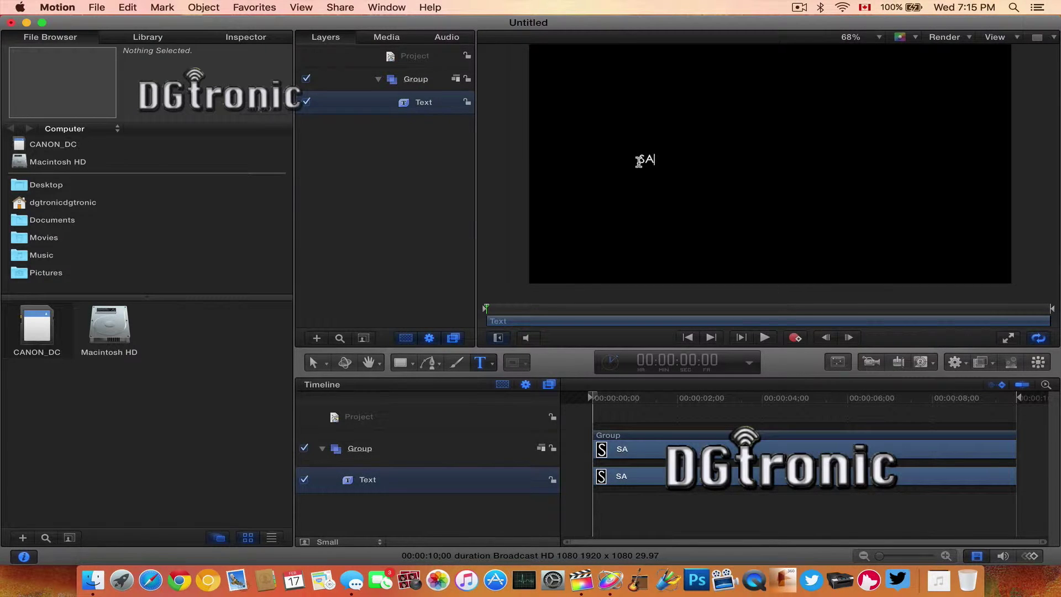
type("MPLE TE")
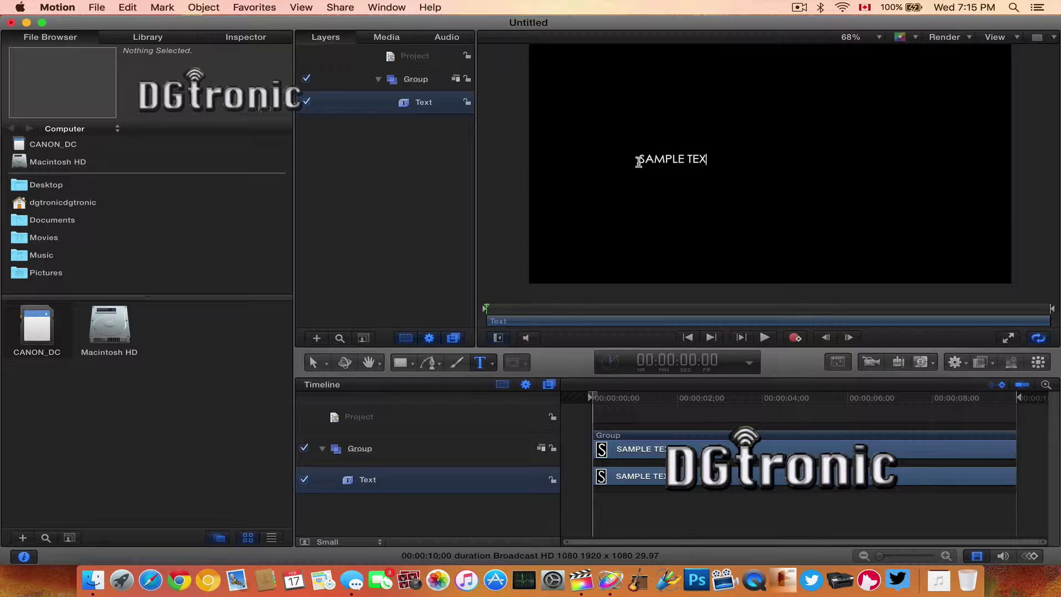
key("Escape")
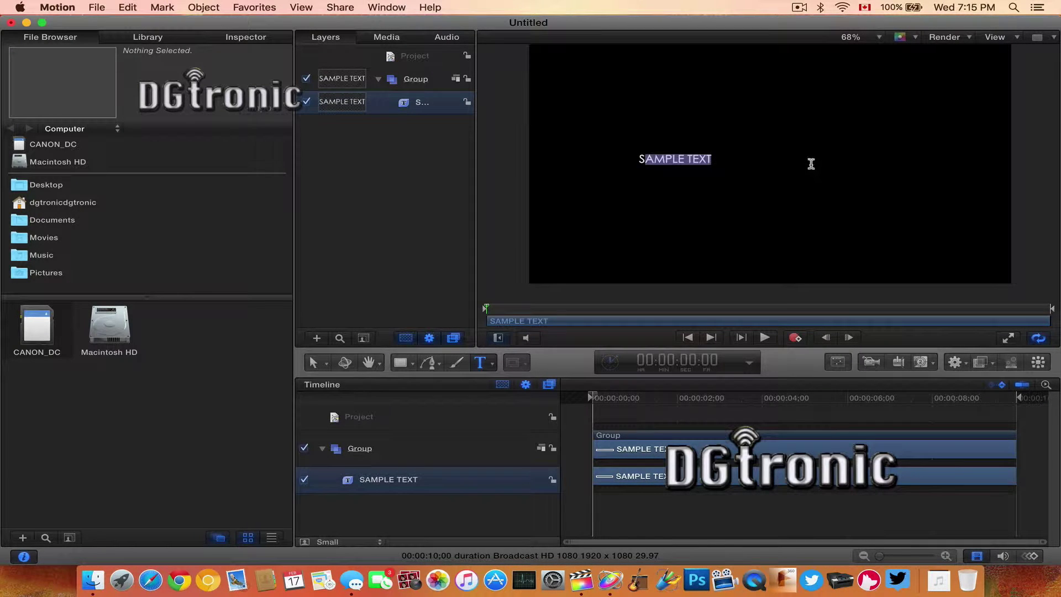
left_click_drag(737, 165, 615, 161)
key("super+3")
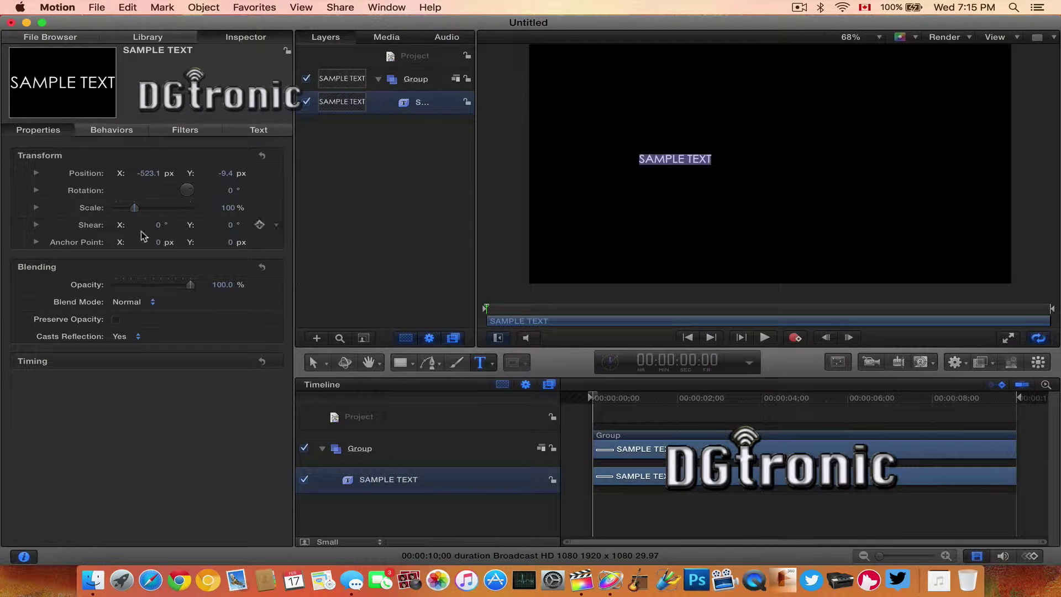
- Scale SAMPLE TEXT to about 400%, set its font to Soap, and nudge it left
left_click_drag(136, 210, 192, 206)
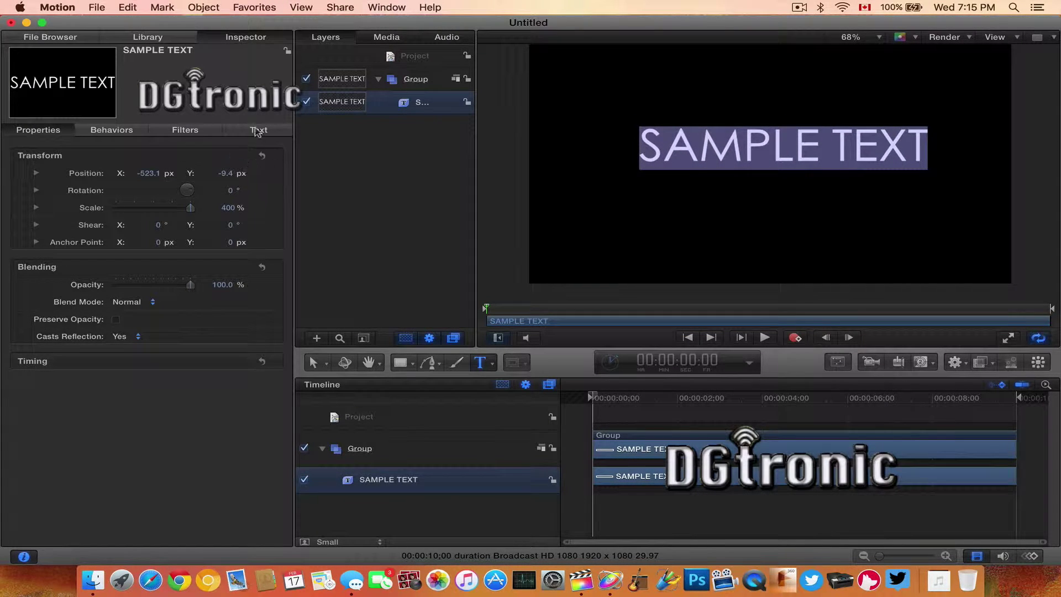
left_click(258, 131)
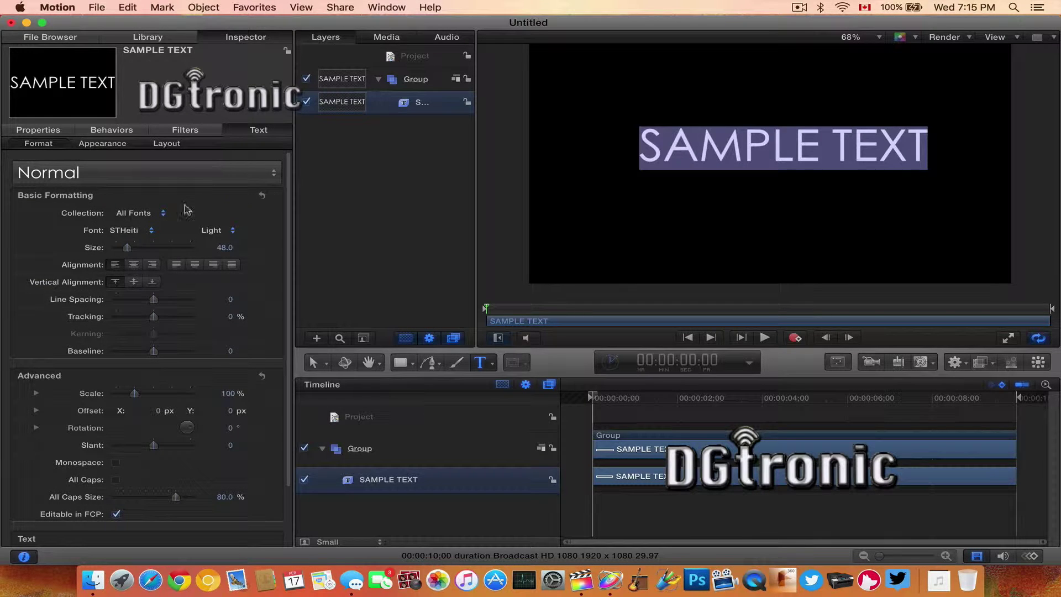
left_click(145, 231)
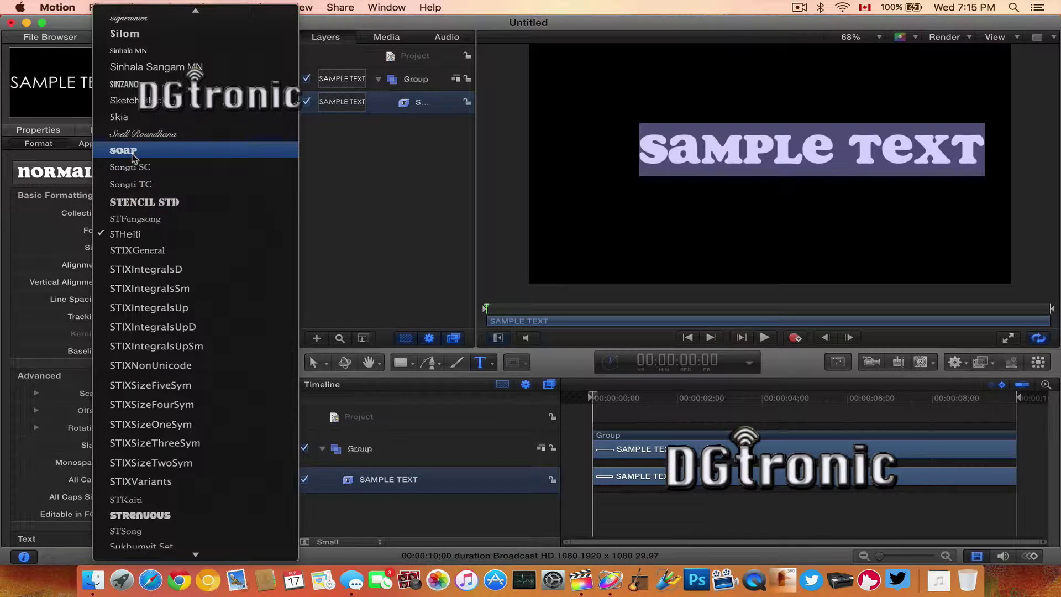
left_click(133, 156)
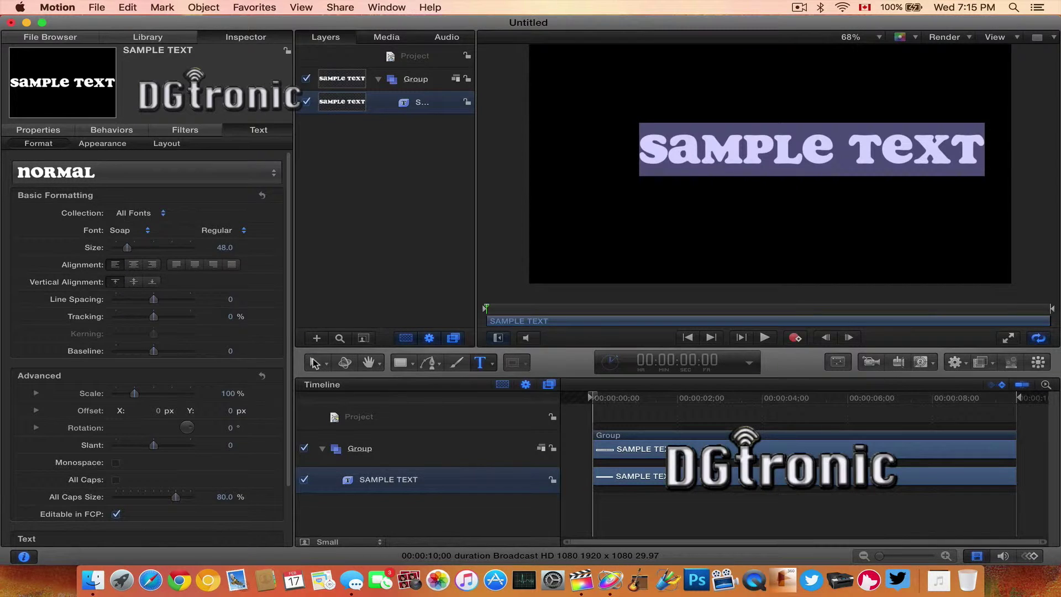
left_click(315, 362)
left_click_drag(749, 148, 726, 151)
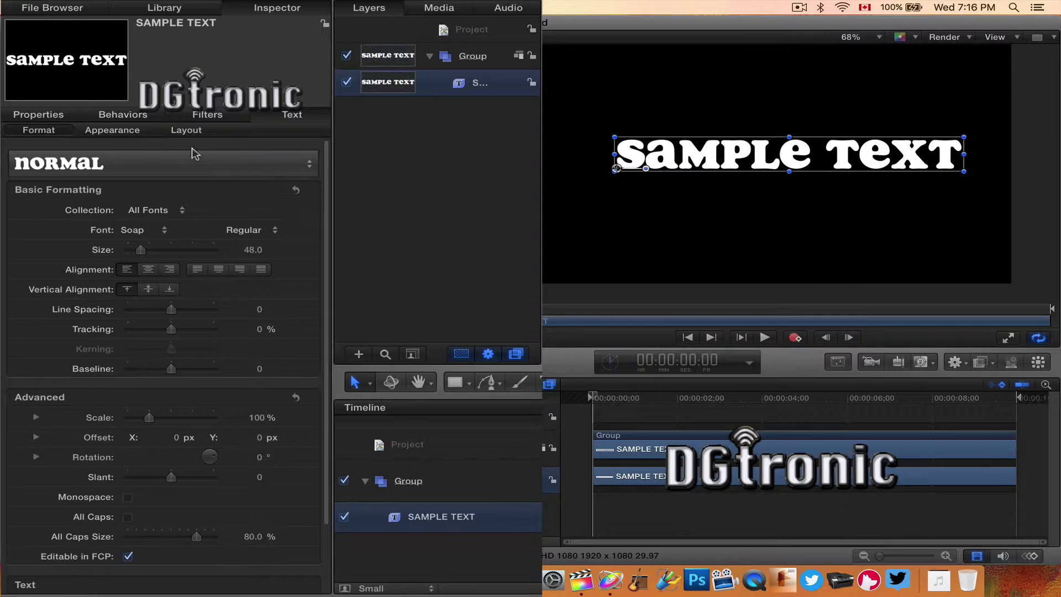
- Turn on 3D Text for SAMPLE TEXT in the Appearance settings
left_click(112, 133)
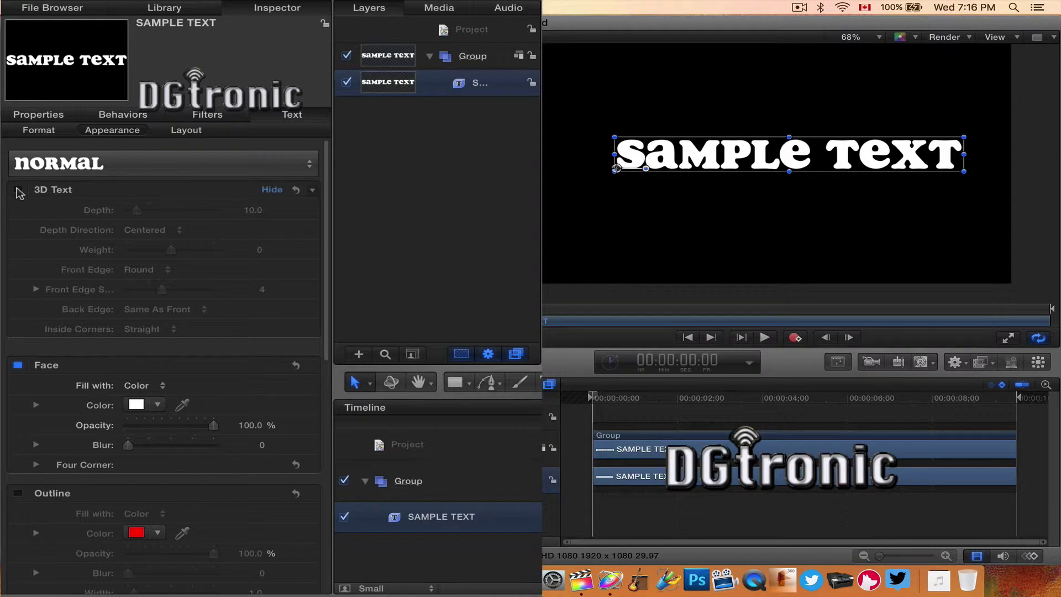
left_click(18, 190)
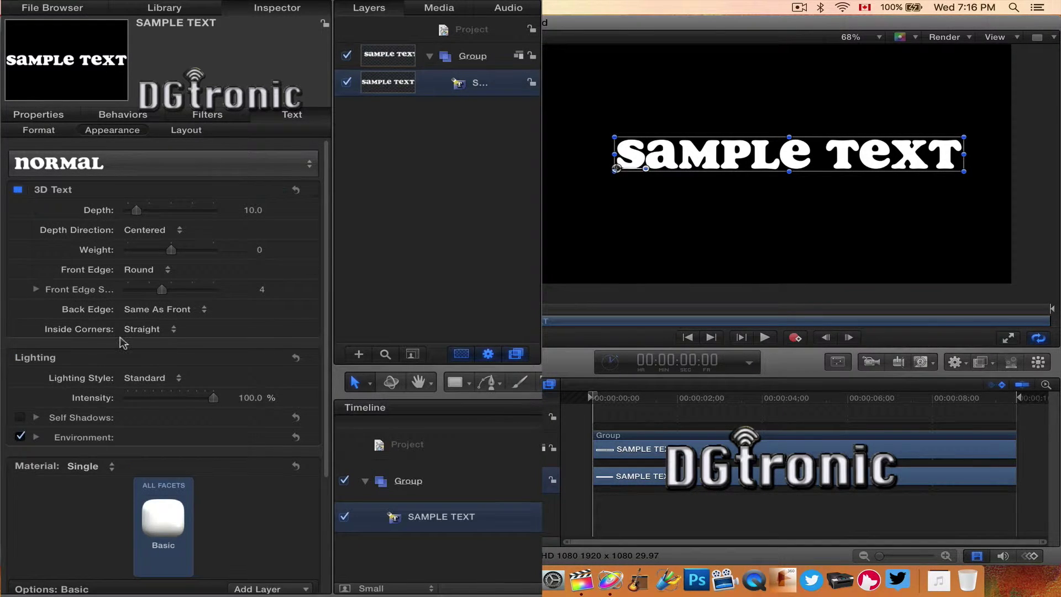
scroll(122, 338, "down", 5)
scroll(122, 343, "down", 1)
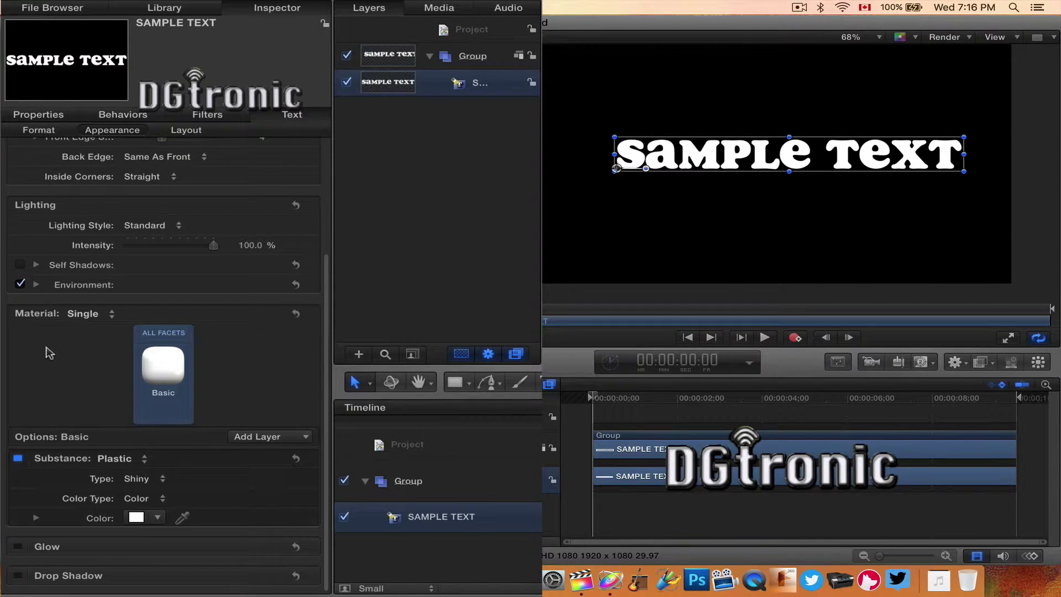
- Switch the 3D material mode to Multiple, then back to Single for all facets
left_click(113, 316)
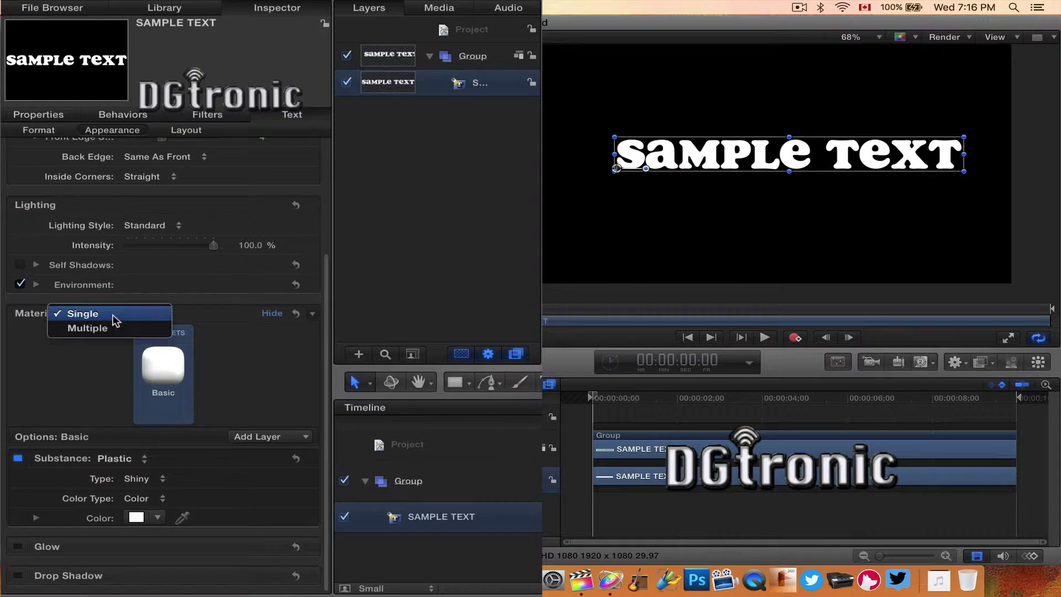
left_click(113, 328)
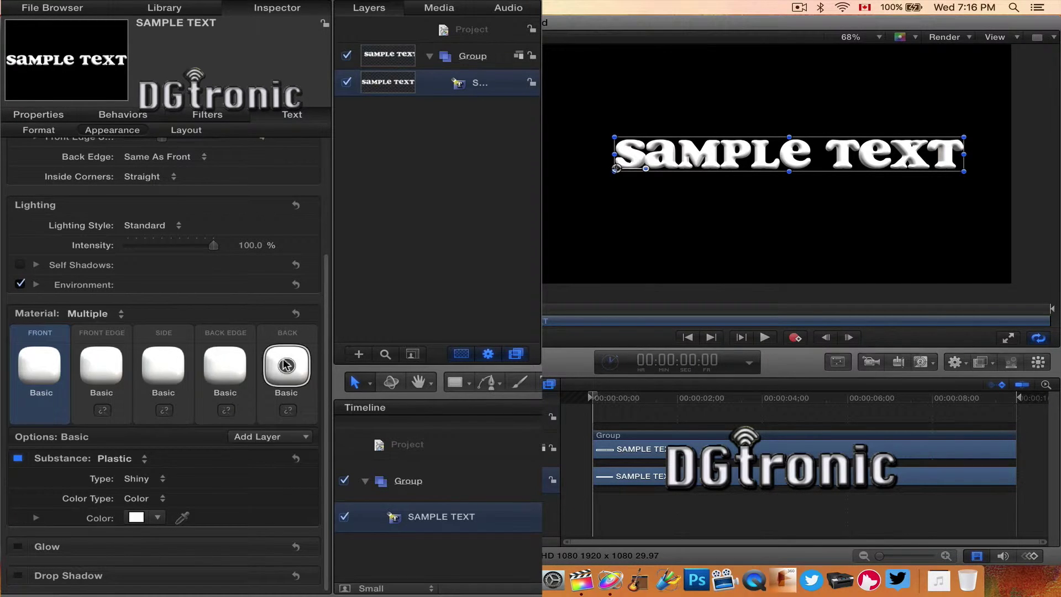
left_click(116, 314)
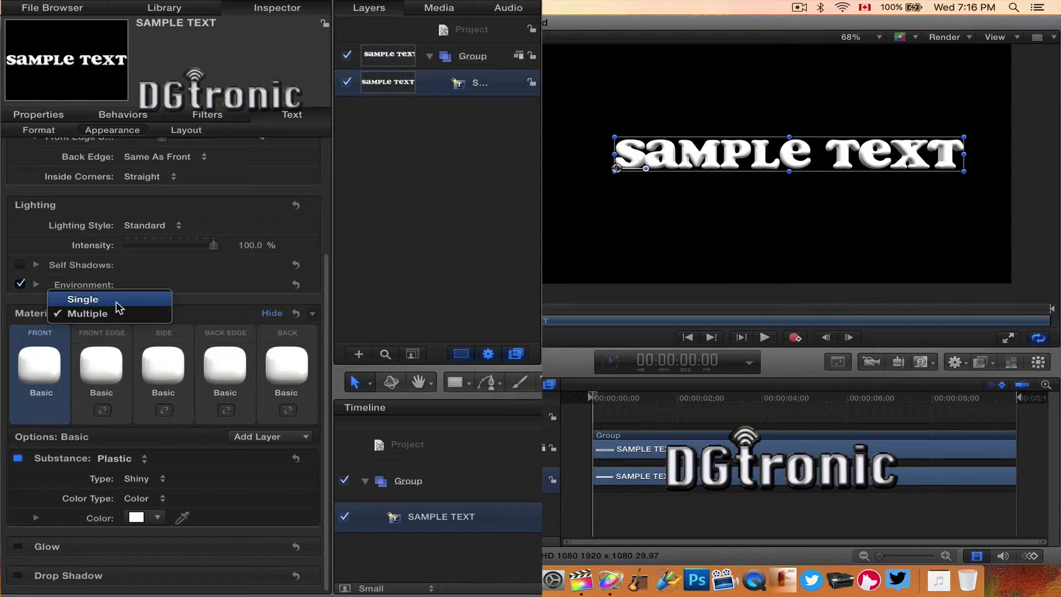
left_click(118, 309)
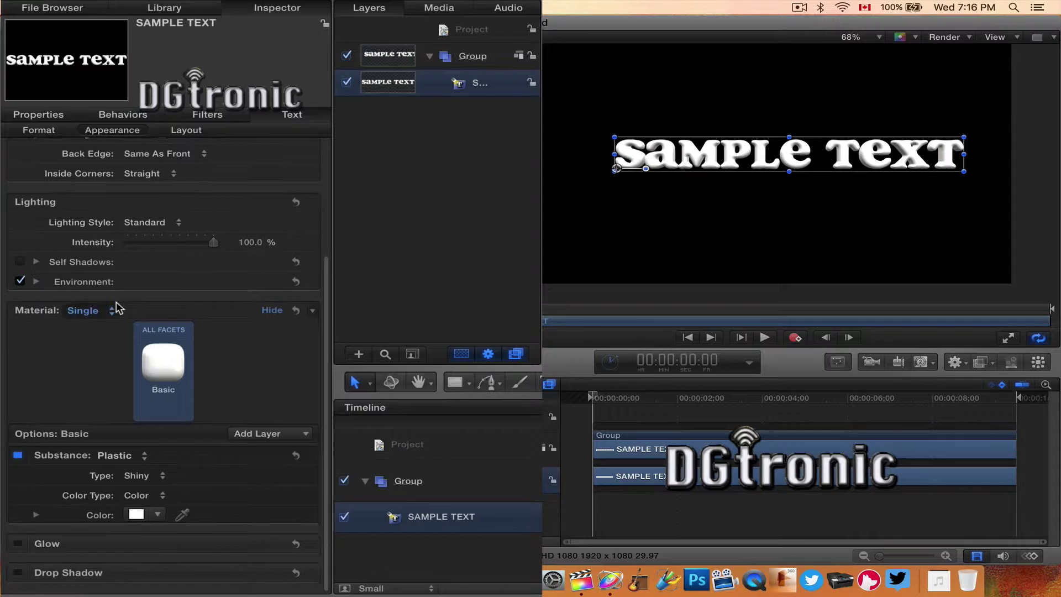
mouse_move(184, 377)
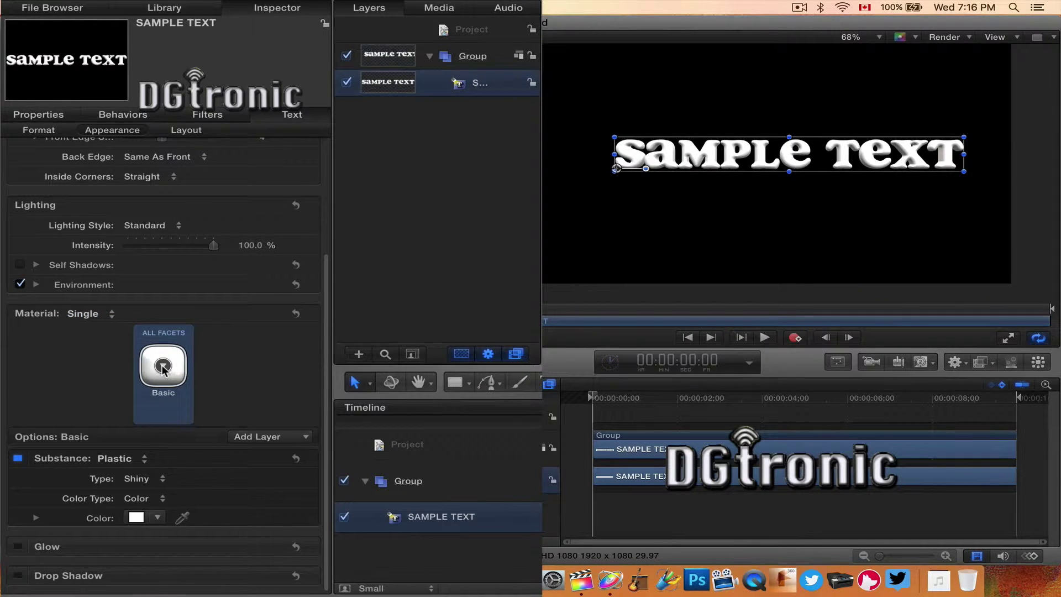
left_click(164, 367)
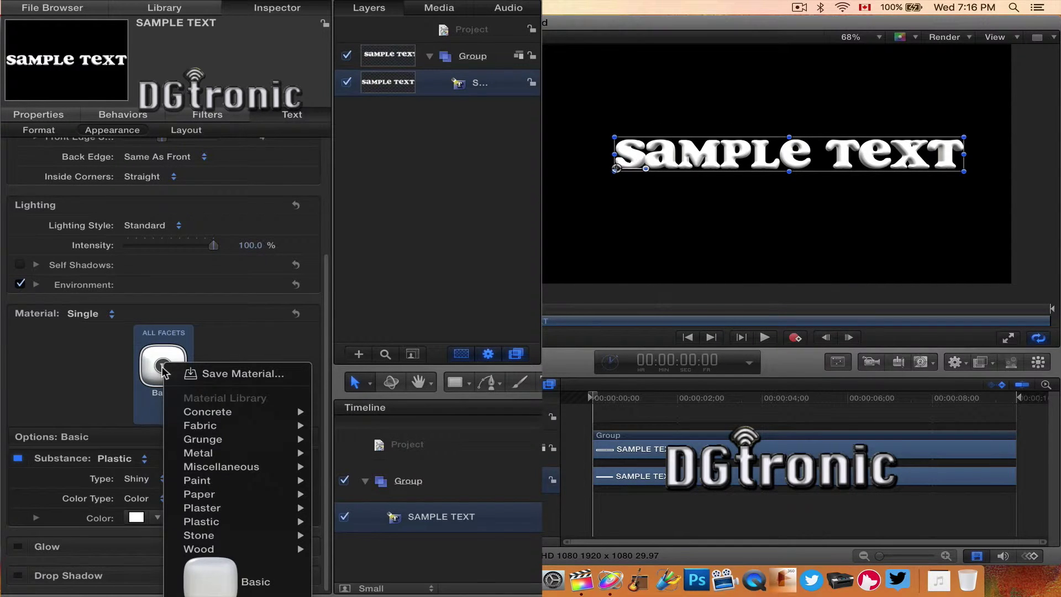
mouse_move(190, 416)
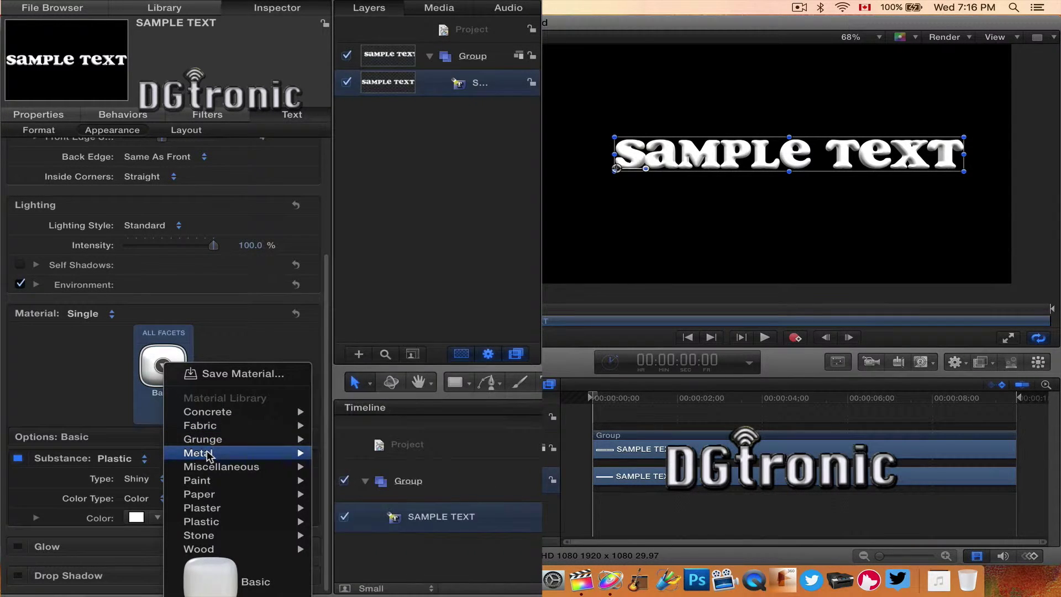
mouse_move(212, 468)
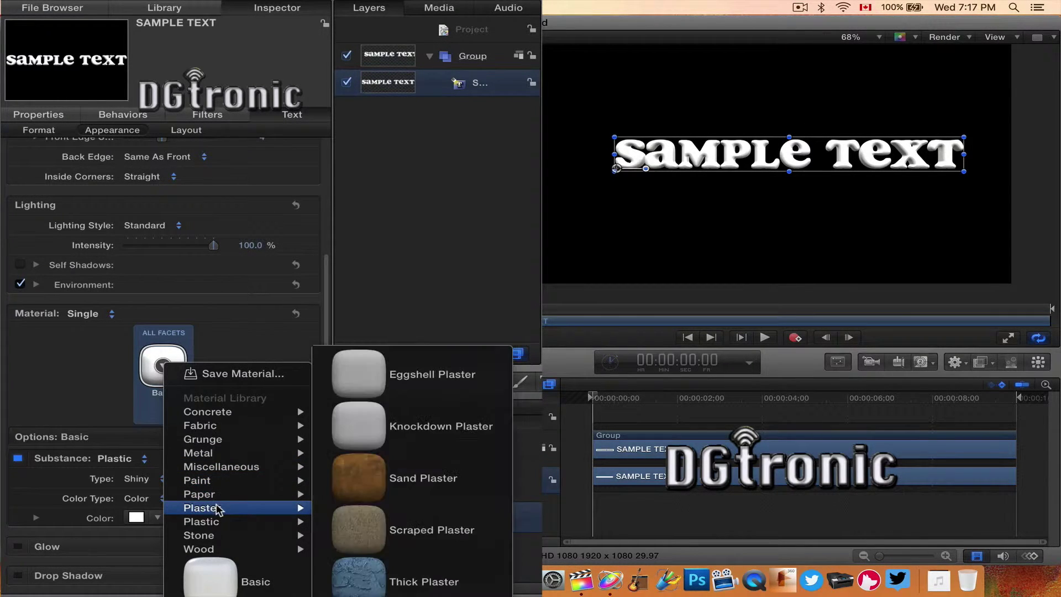
mouse_move(219, 523)
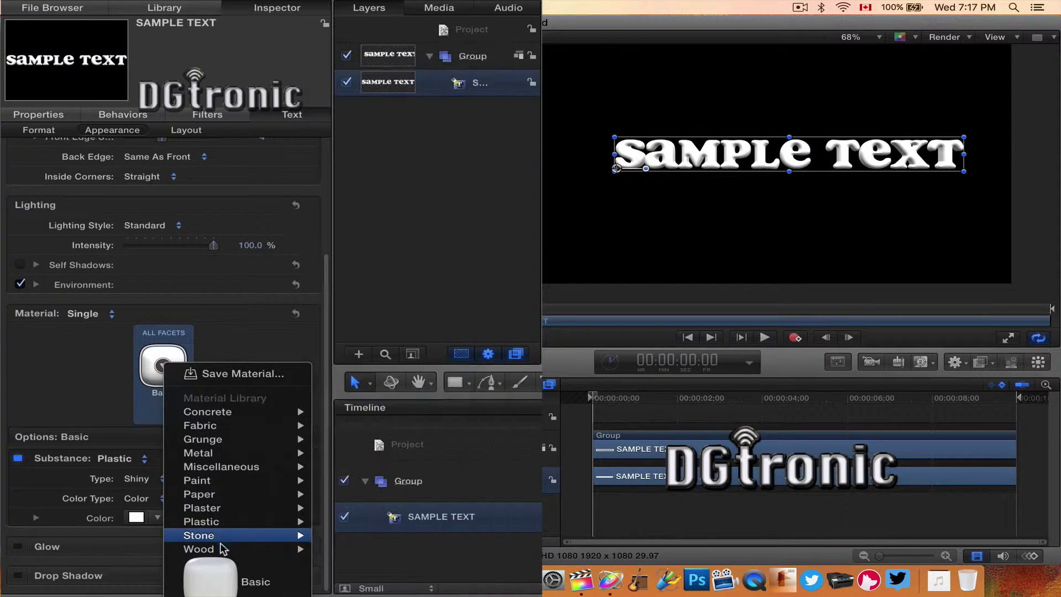
mouse_move(224, 549)
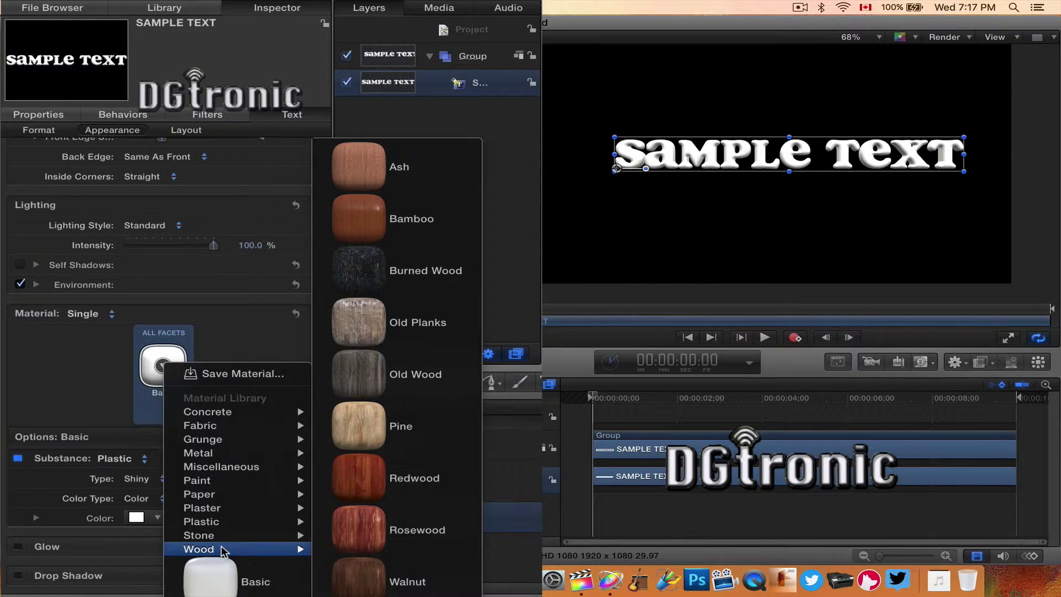
left_click(47, 372)
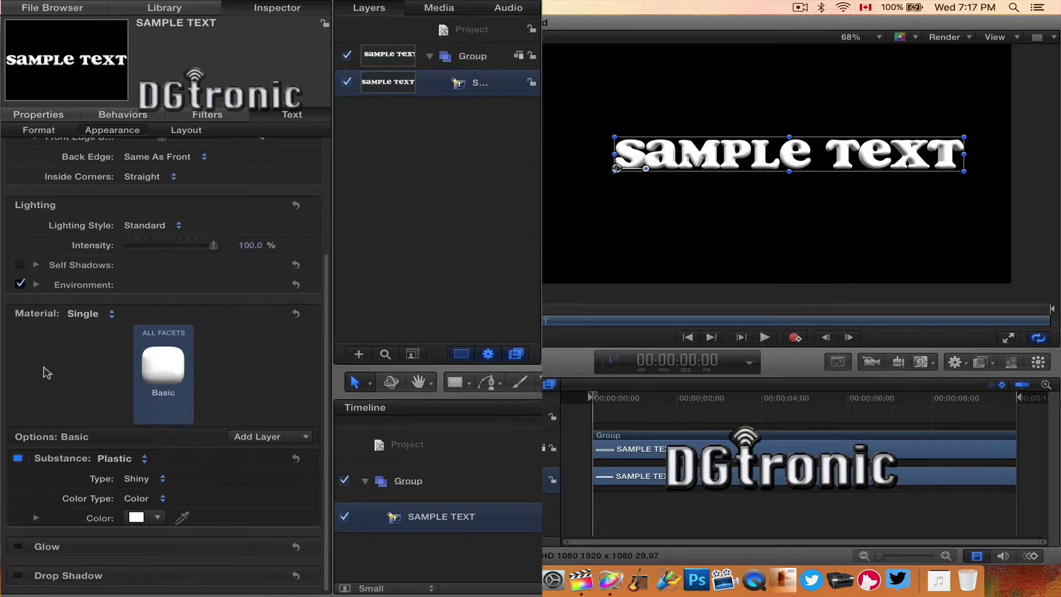
left_click(146, 460)
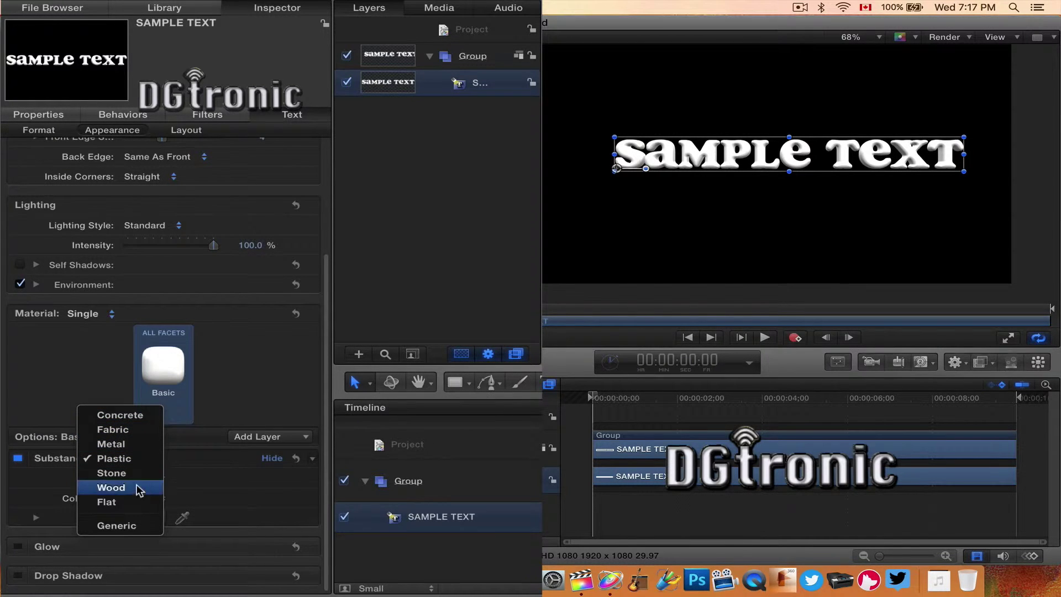
left_click(64, 408)
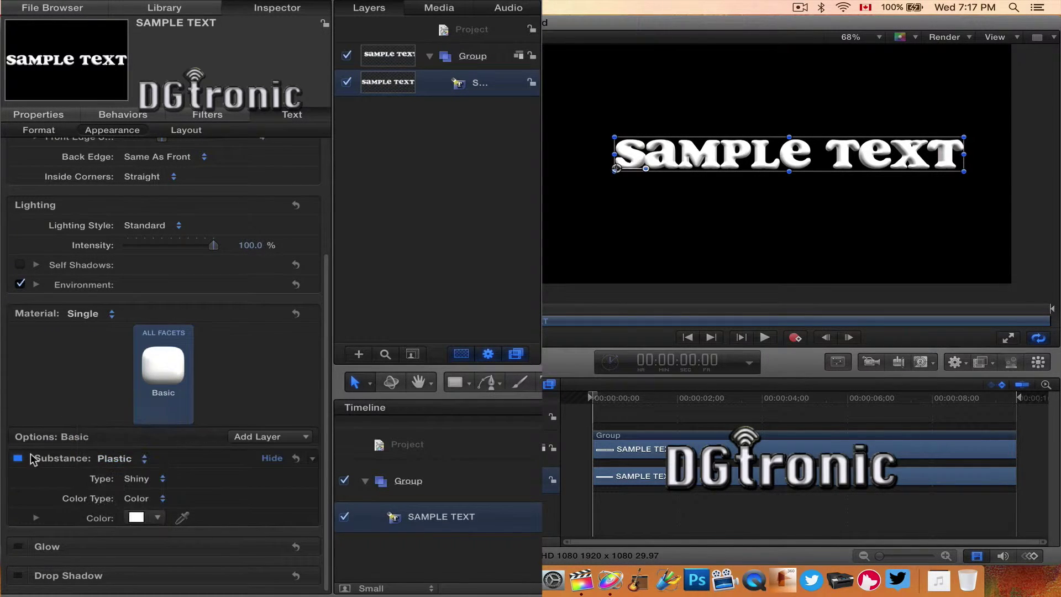
left_click(19, 459)
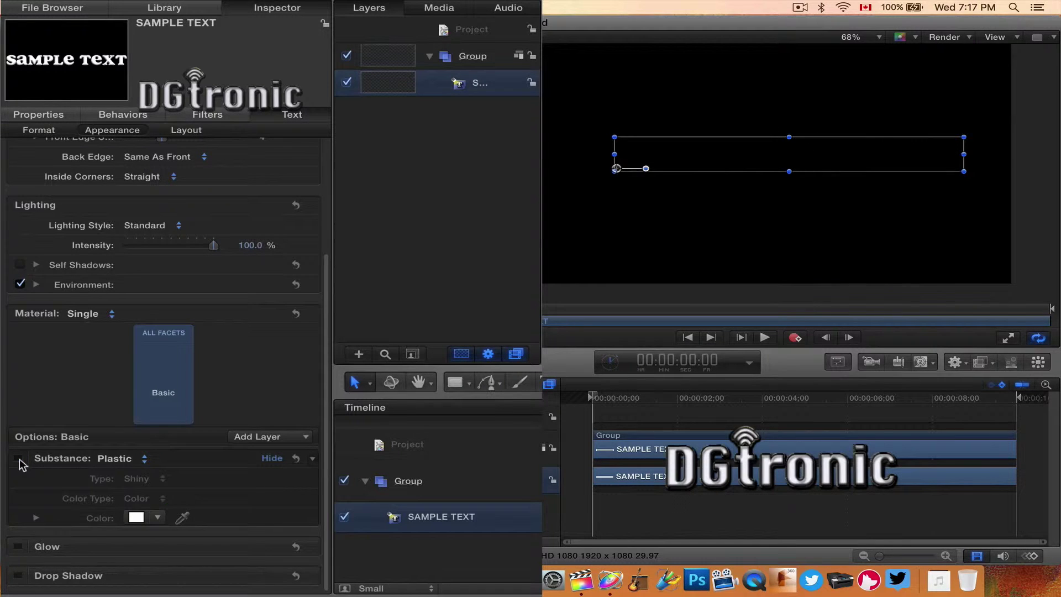
left_click(18, 458)
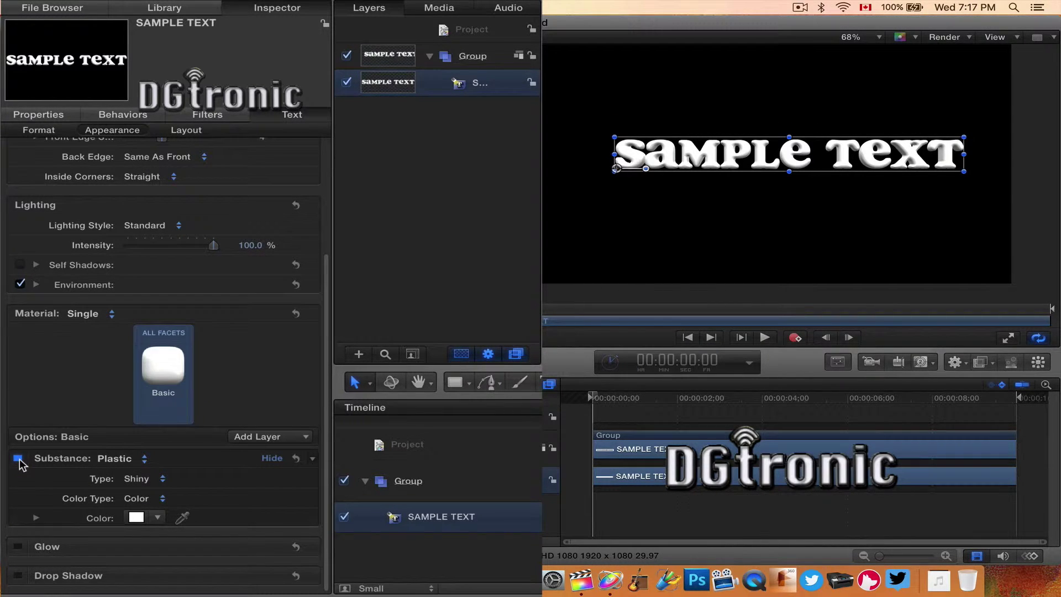
mouse_move(164, 370)
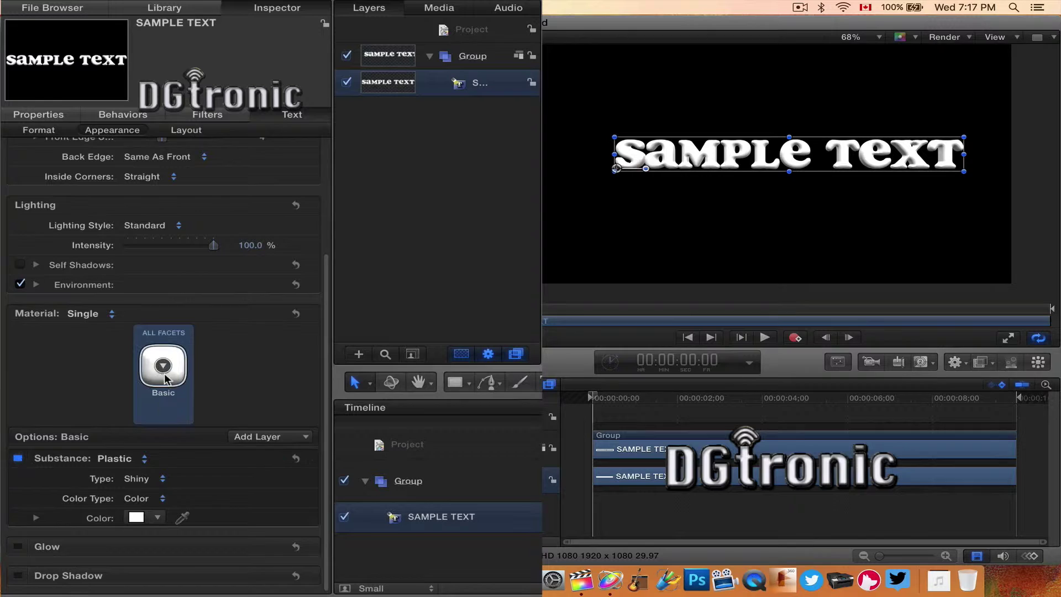
- Apply the Brown Concrete material and set its concrete type to Colored Concrete
left_click(164, 369)
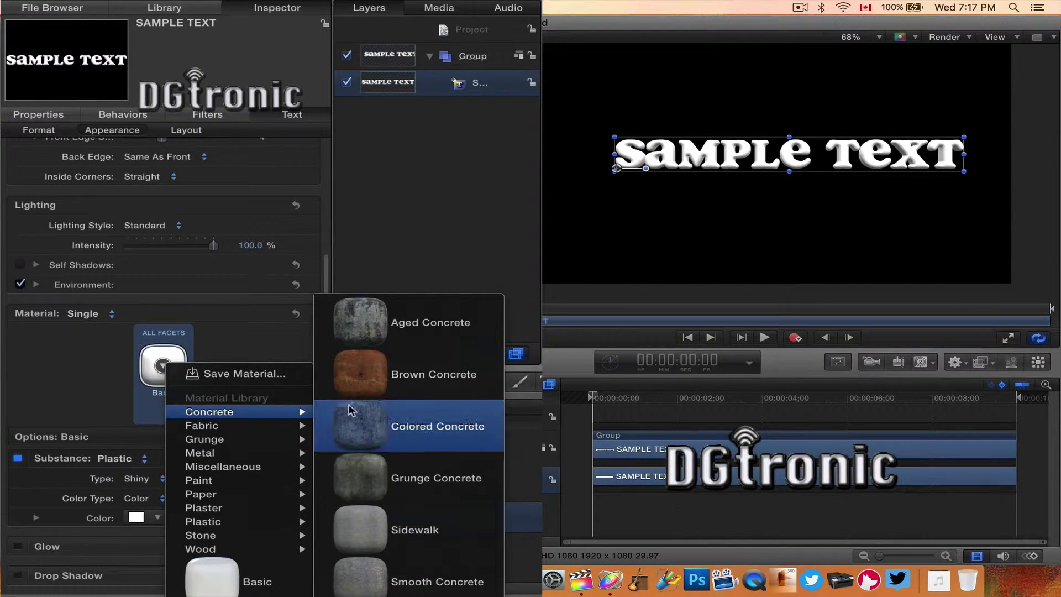
left_click(367, 380)
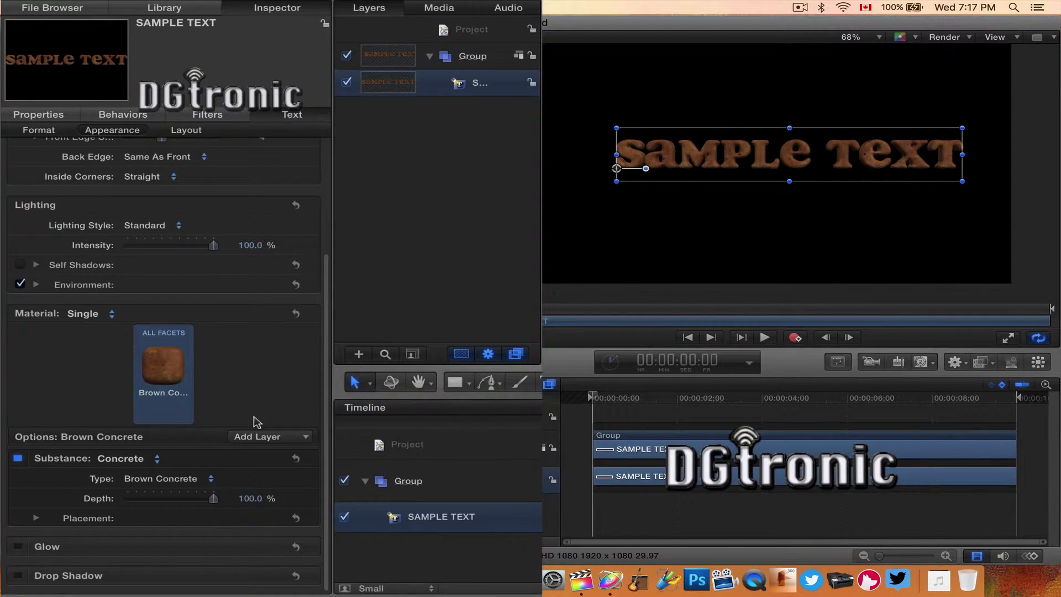
left_click(157, 460)
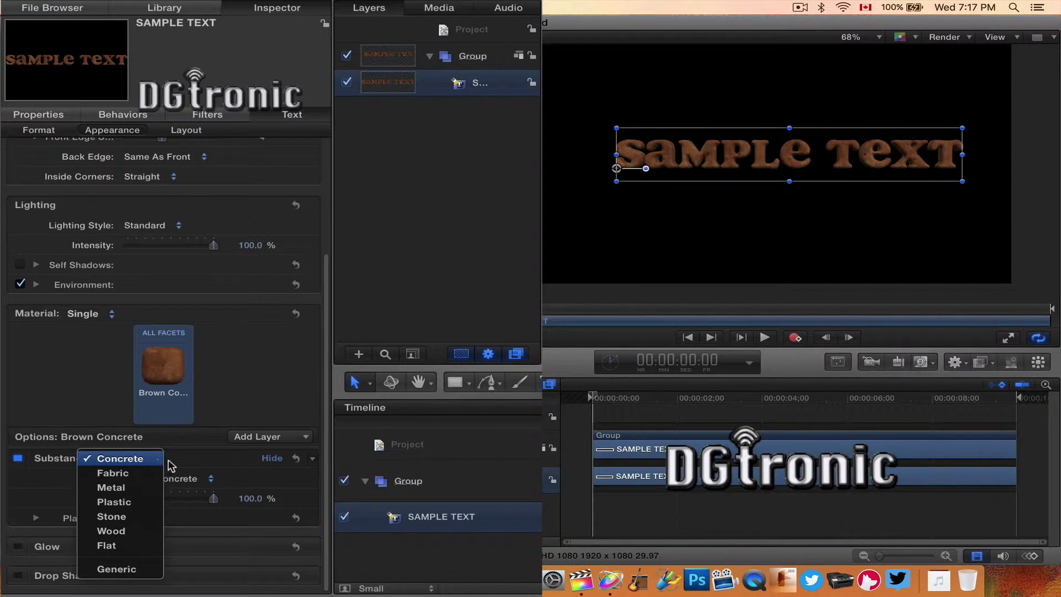
left_click(158, 459)
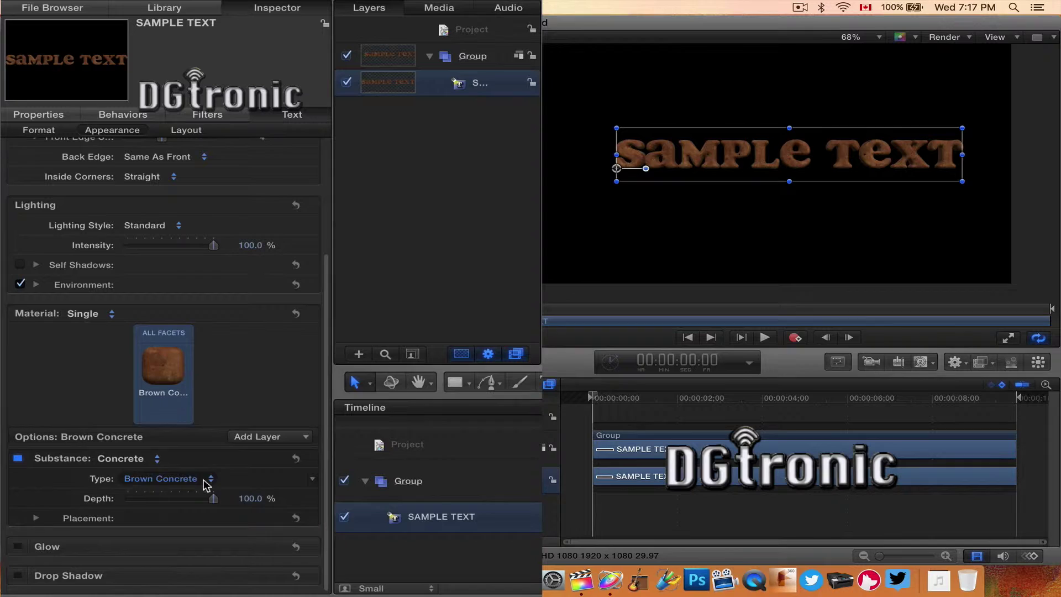
left_click(204, 480)
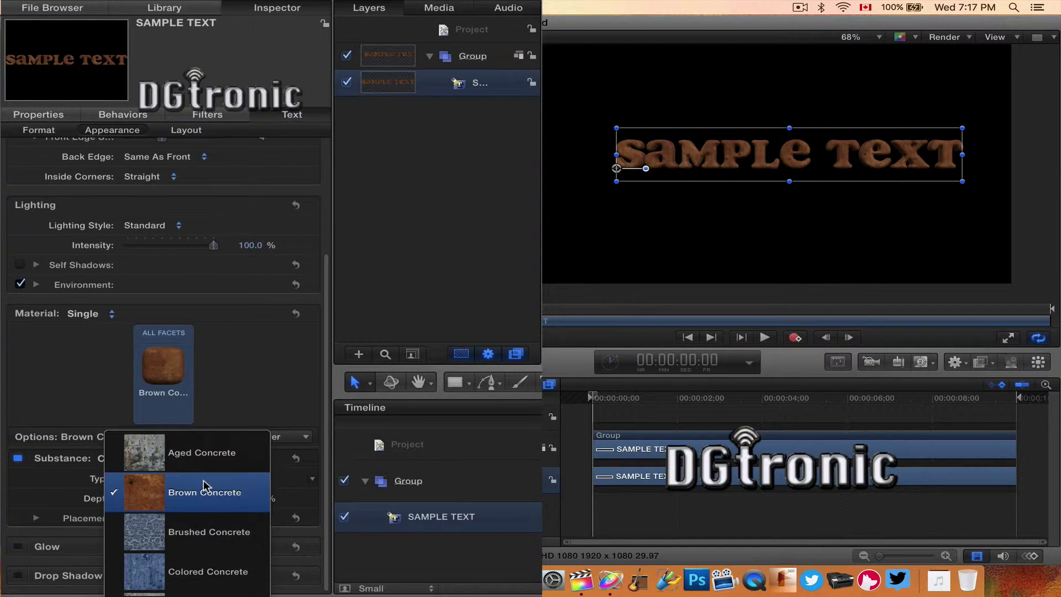
left_click(150, 564)
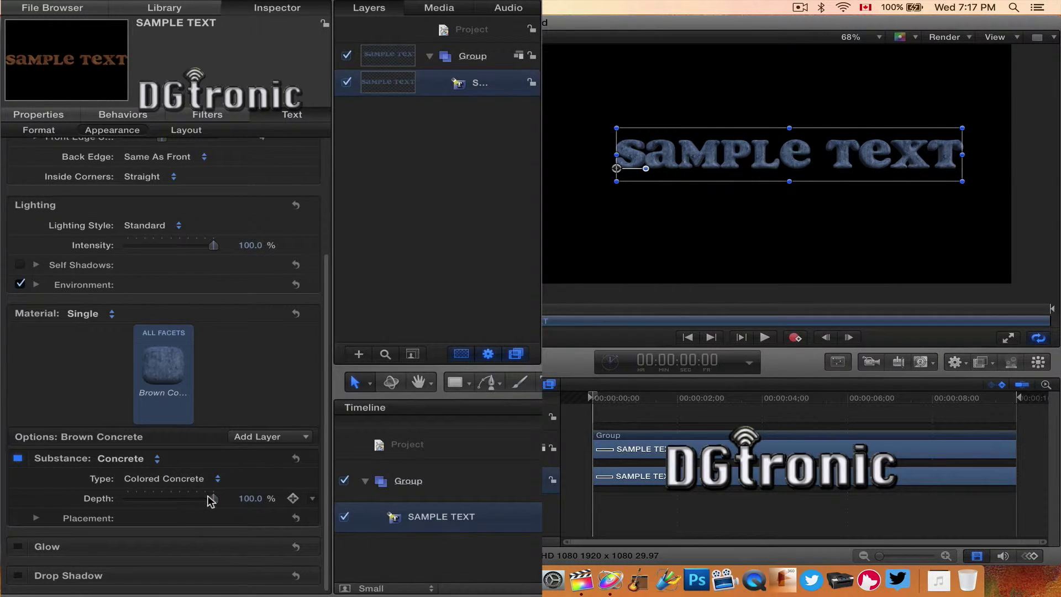
- Enlarge the concrete texture's Placement scale to 157%
mouse_move(213, 498)
left_mouse_down()
mouse_move(109, 489)
mouse_move(225, 499)
left_mouse_up()
left_click(37, 517)
scroll(77, 474, "down", 5)
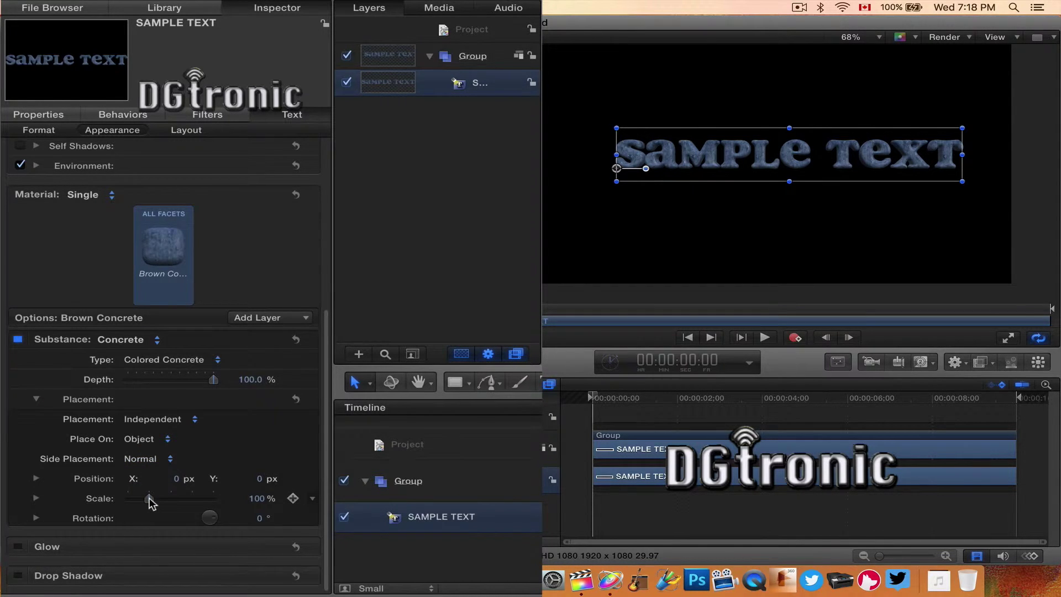
mouse_move(149, 498)
left_mouse_down()
mouse_move(216, 489)
mouse_move(102, 496)
mouse_move(154, 495)
mouse_move(158, 484)
left_mouse_up()
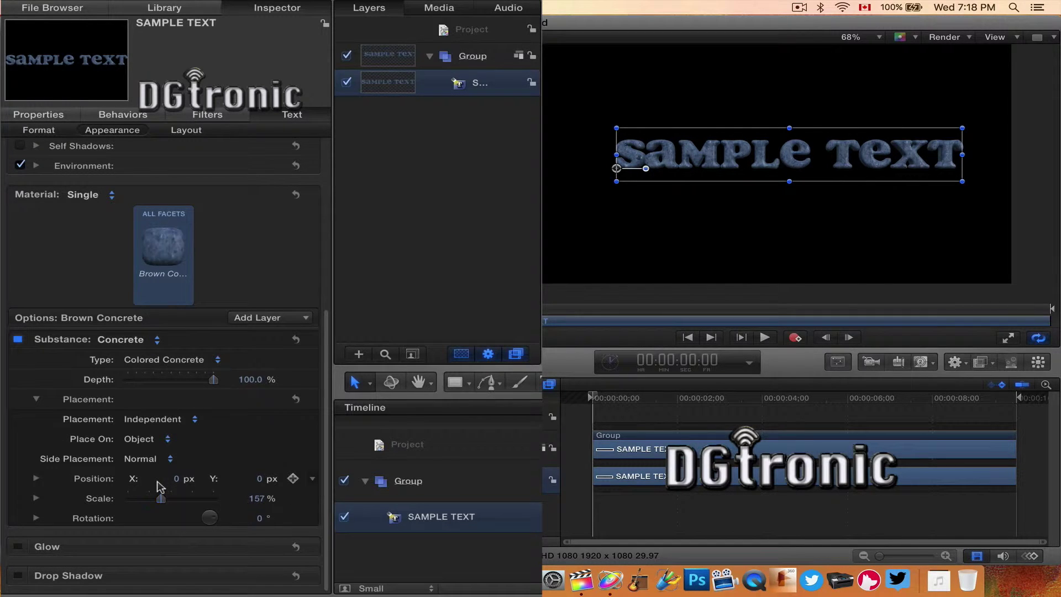
- Apply the Red Leather fabric material and lower its roughness to 10%
left_click(162, 248)
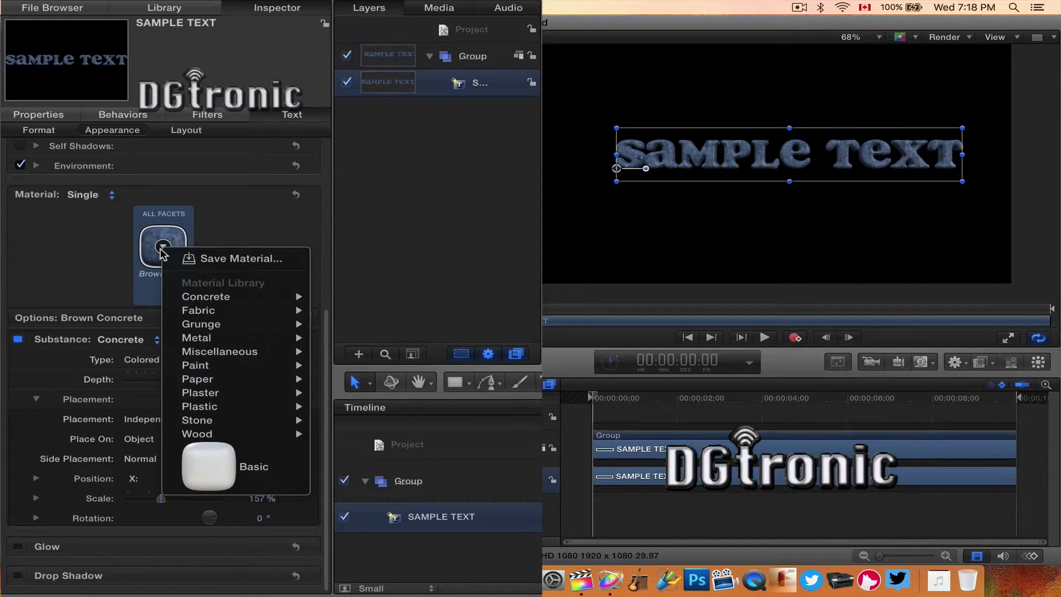
mouse_move(190, 311)
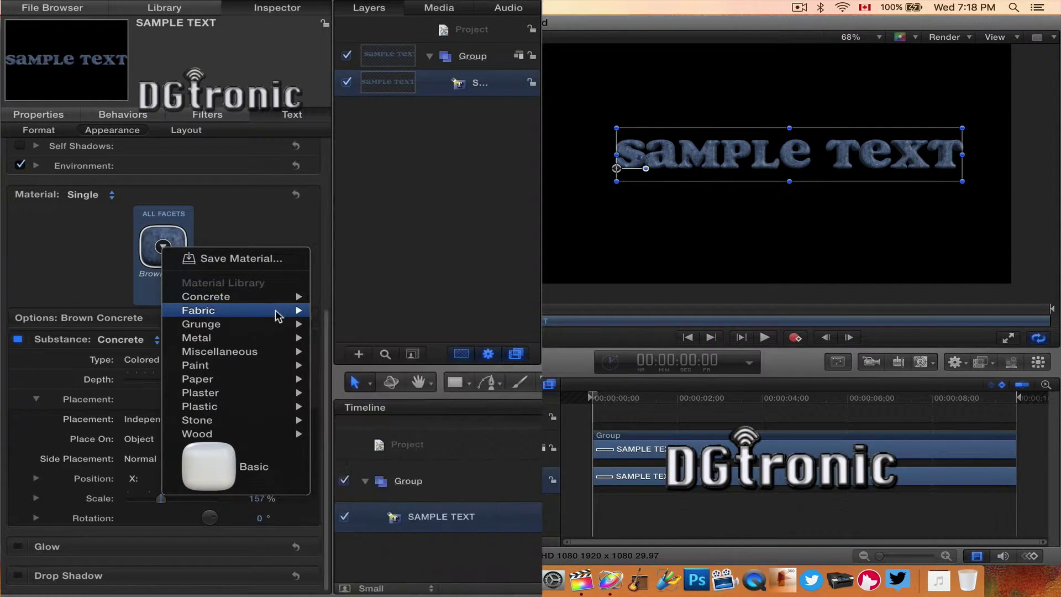
mouse_move(278, 311)
left_click(338, 316)
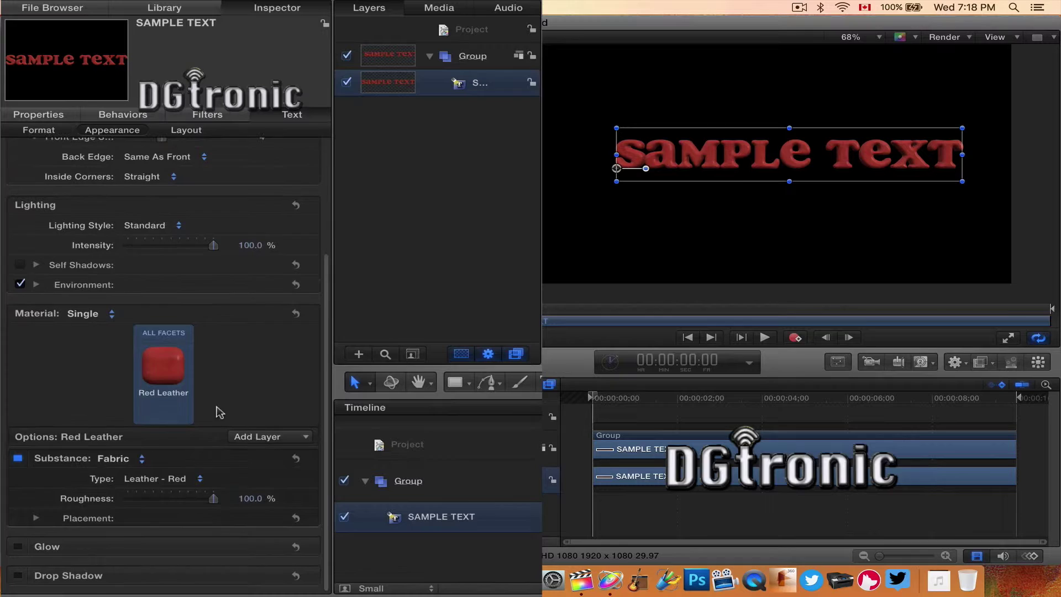
mouse_move(212, 500)
left_mouse_down()
mouse_move(125, 502)
mouse_move(214, 500)
left_mouse_up()
- Replace the leather with the Copper metal material
left_click(162, 366)
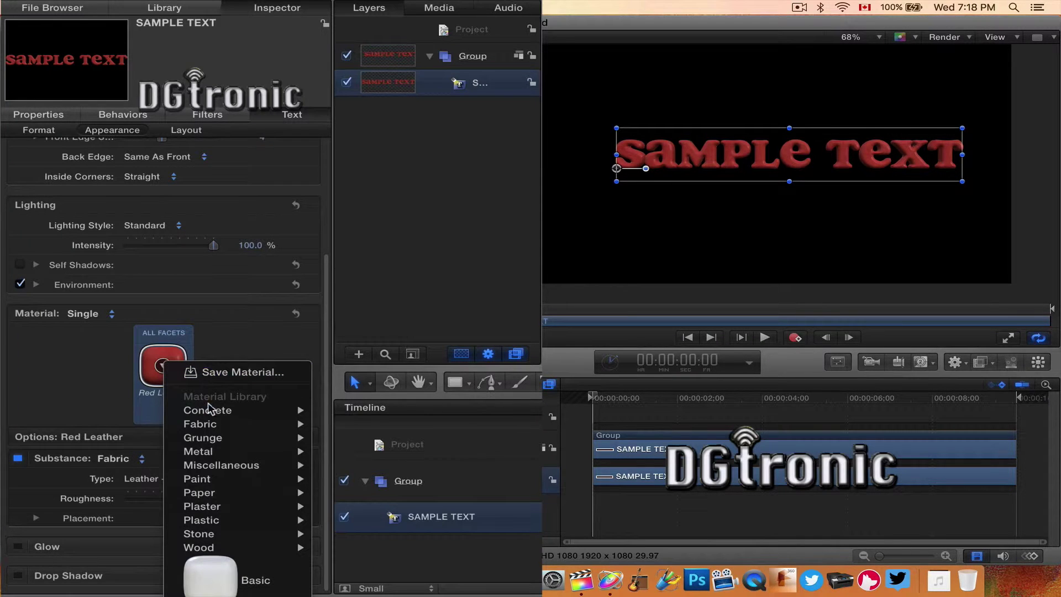
mouse_move(210, 450)
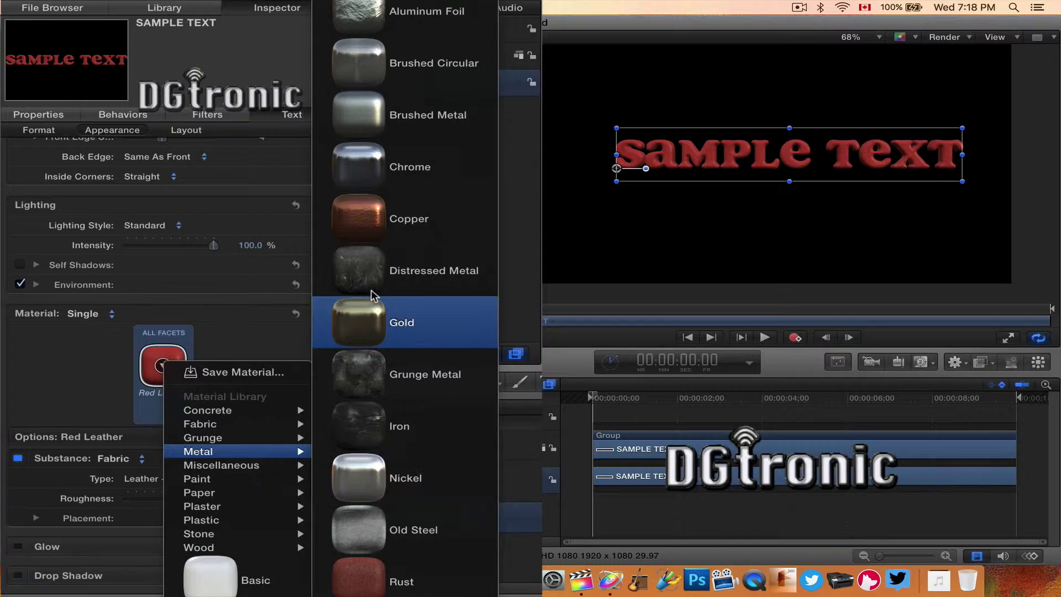
left_click(364, 221)
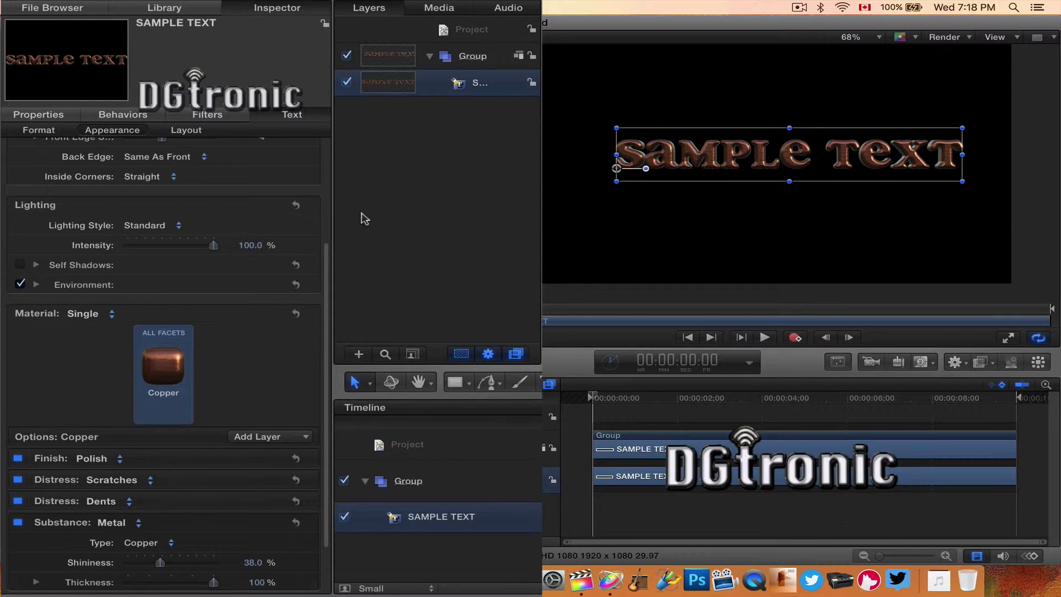
scroll(201, 470, "down", 2)
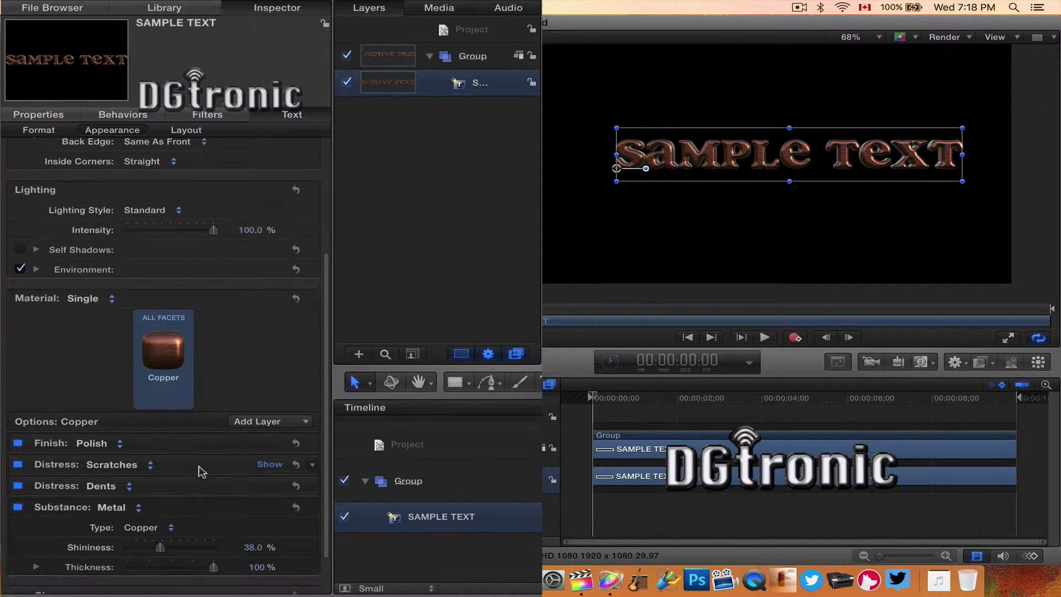
scroll(202, 470, "down", 3)
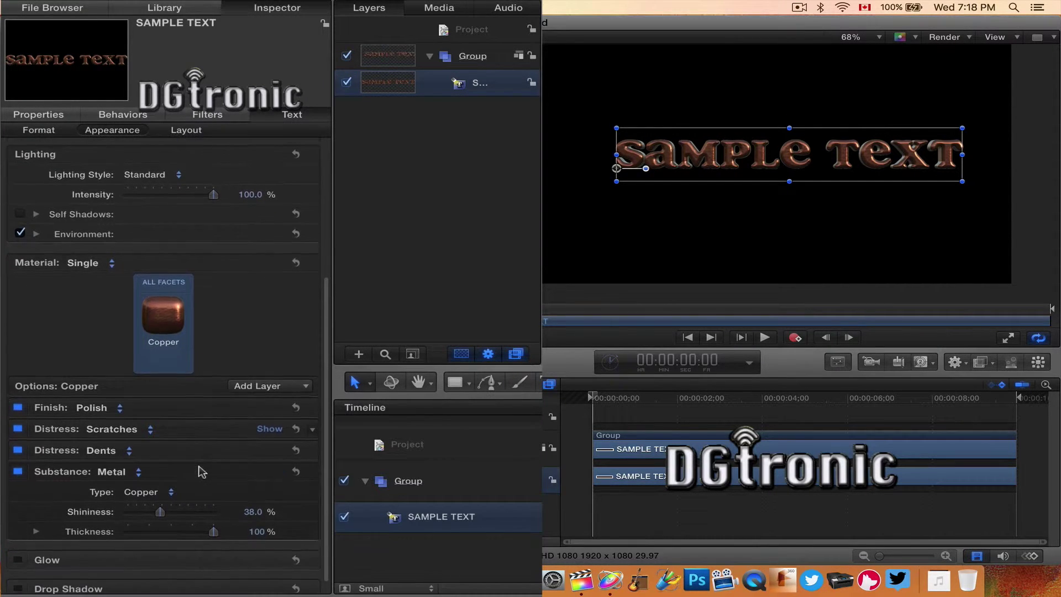
left_click(120, 411)
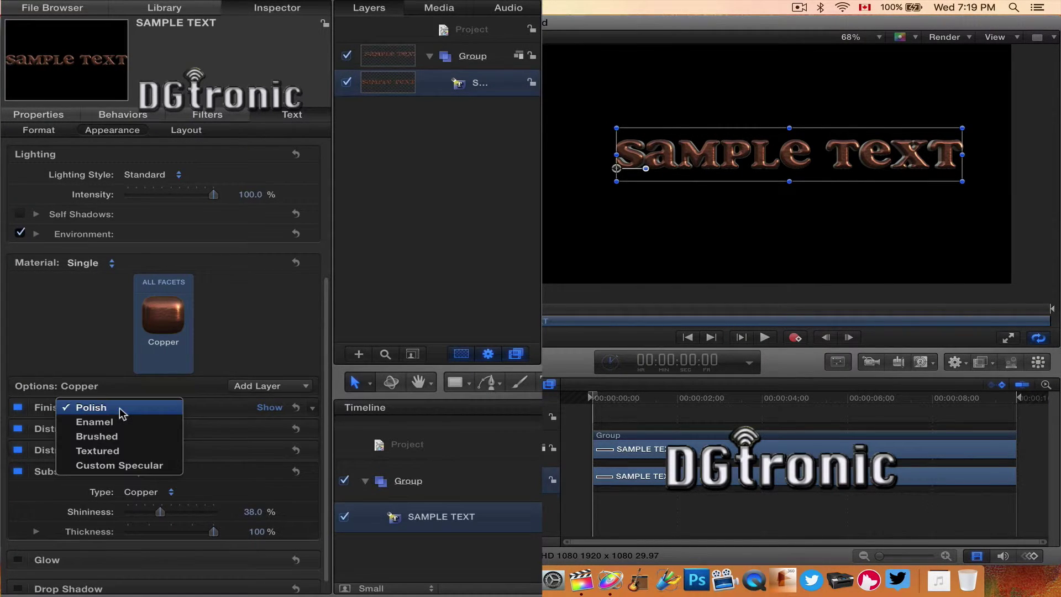
left_click(122, 437)
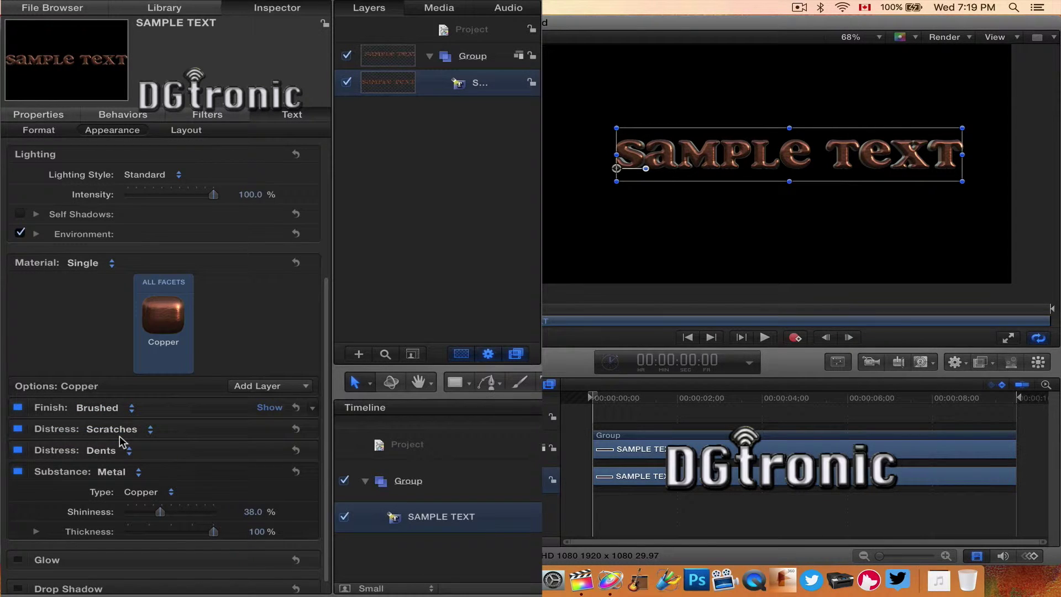
left_click(132, 408)
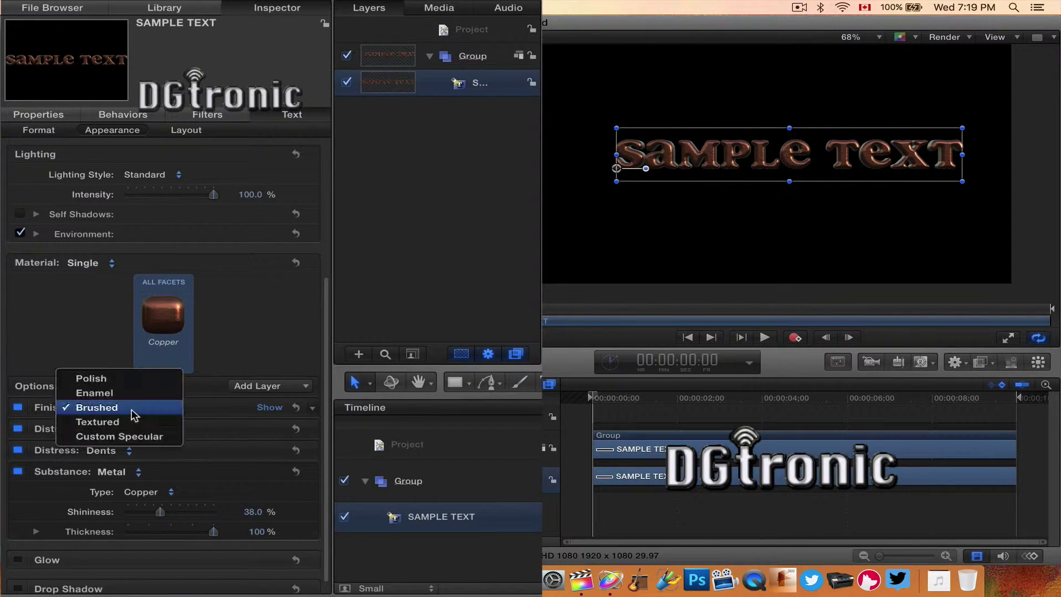
left_click(135, 422)
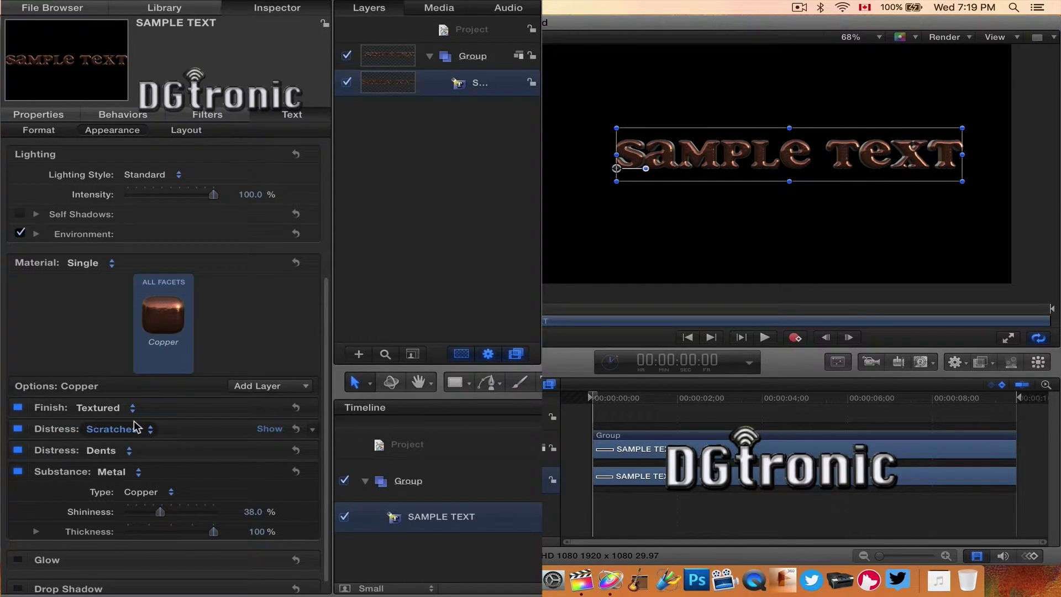
left_click(134, 409)
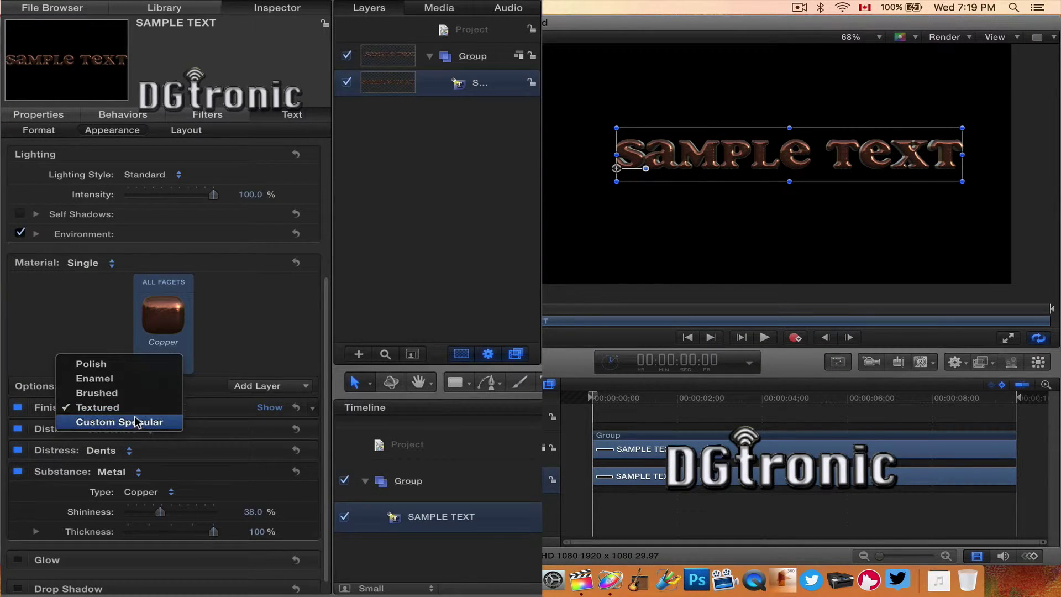
left_click(137, 421)
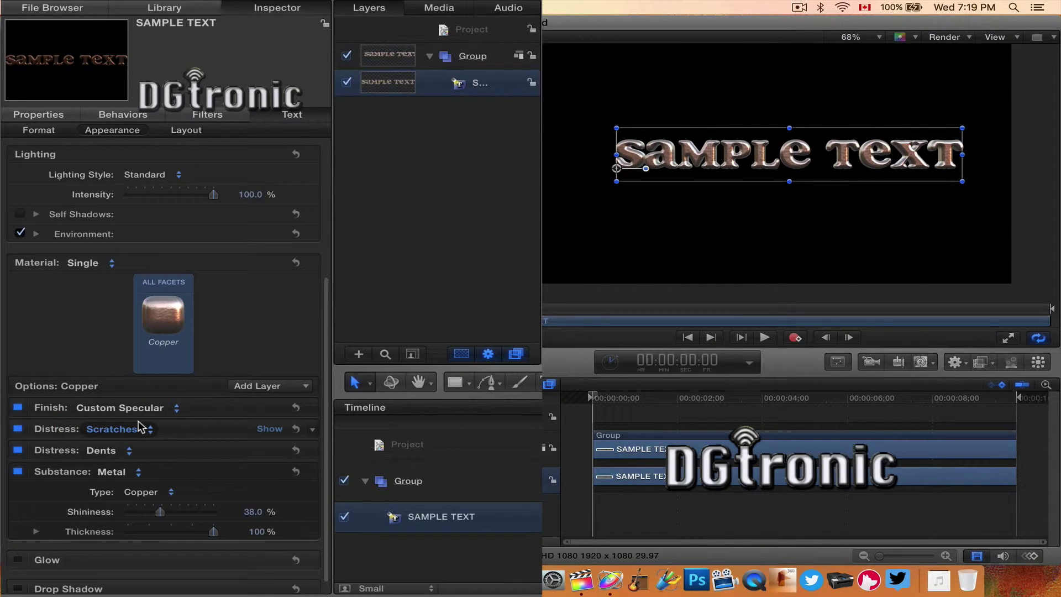
scroll(196, 425, "down", 1)
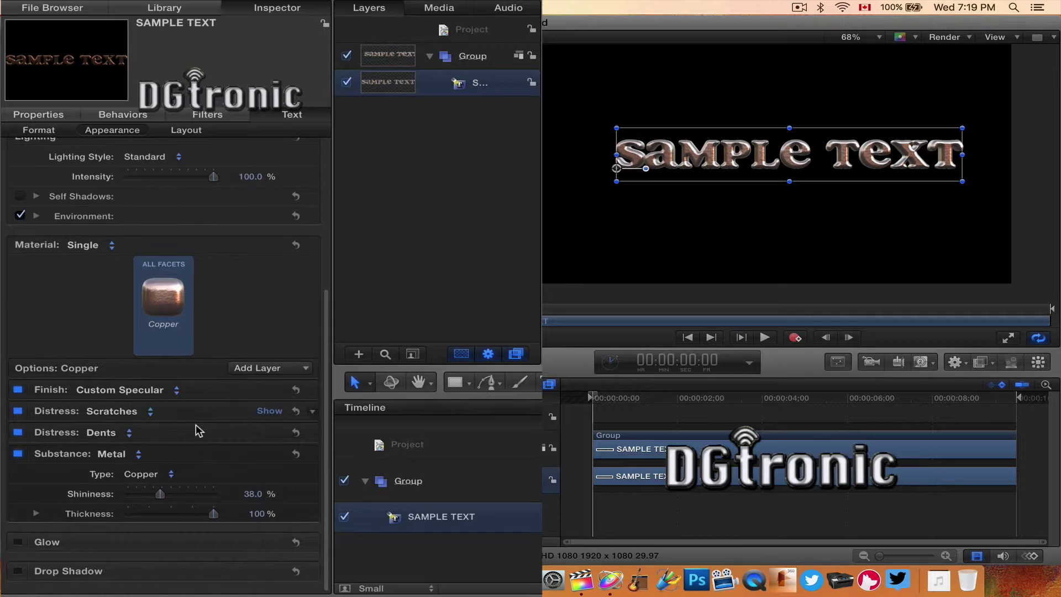
left_click(176, 395)
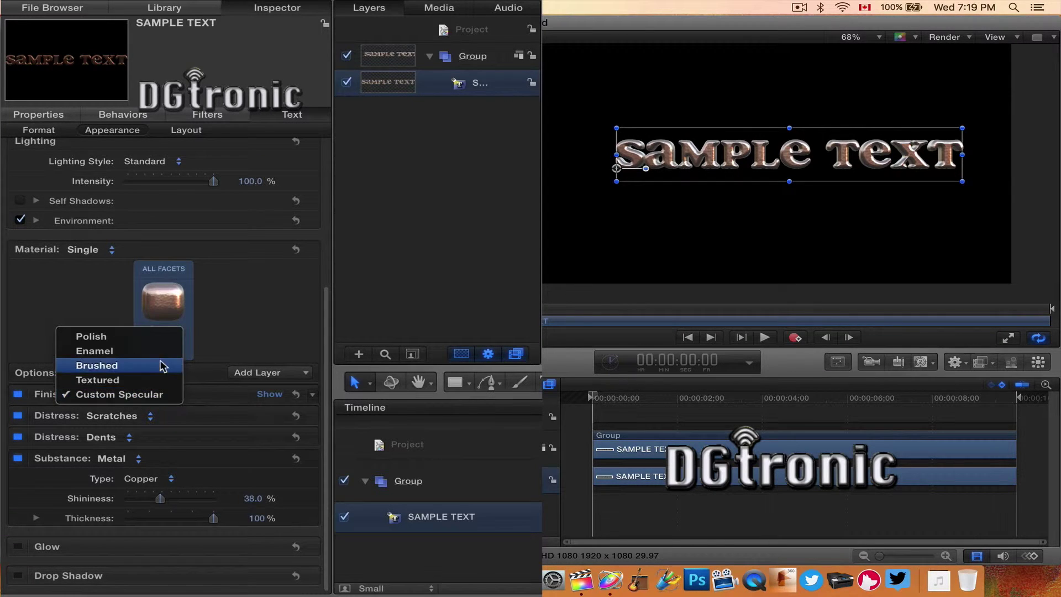
left_click(154, 337)
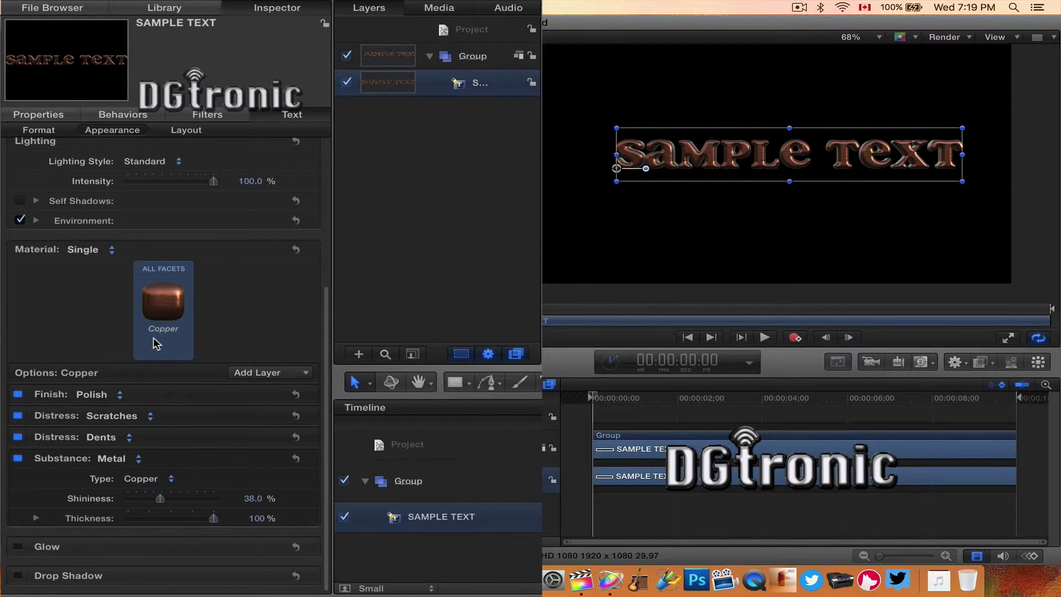
- Apply the Green Plastic material and set its colour type to Gradient
left_click(164, 302)
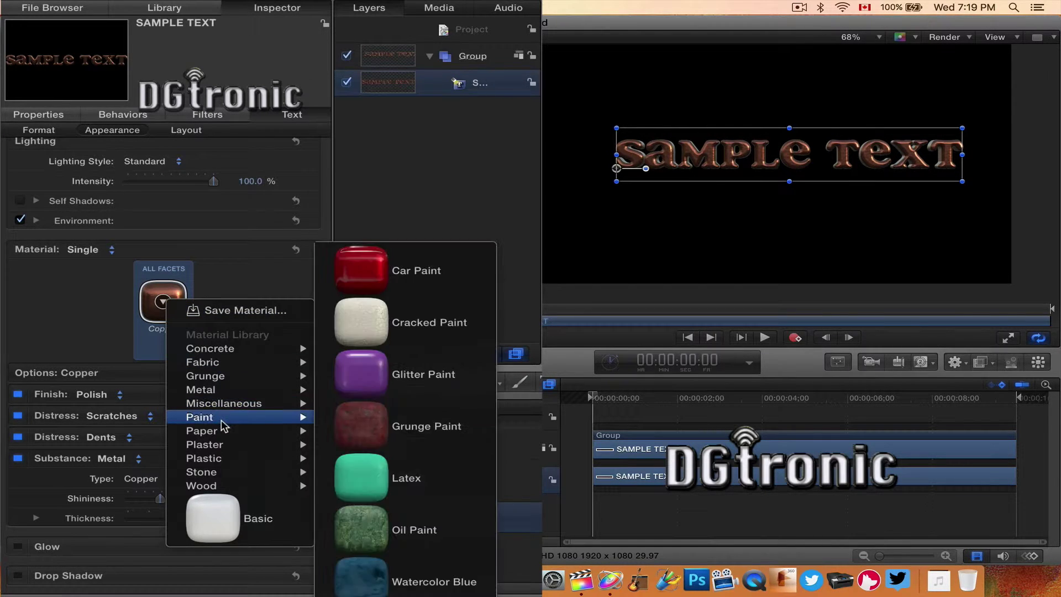
mouse_move(232, 458)
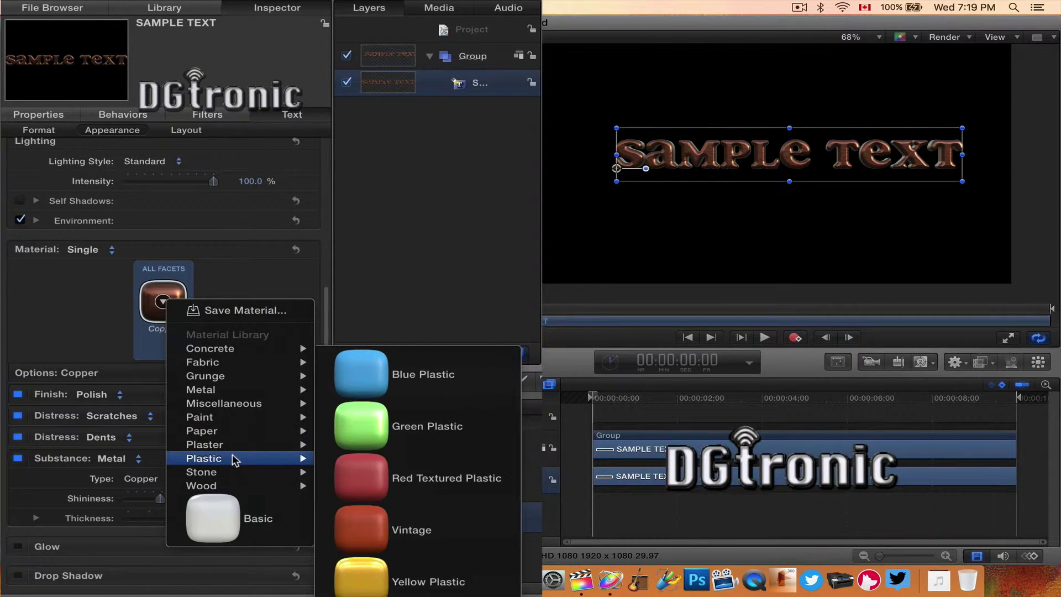
left_click(353, 430)
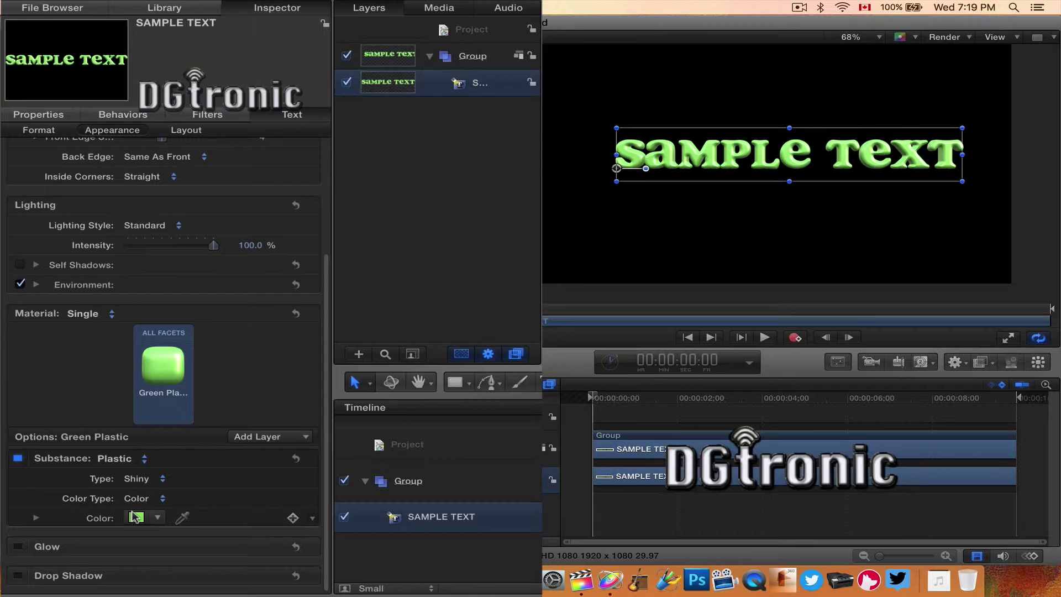
left_click(143, 501)
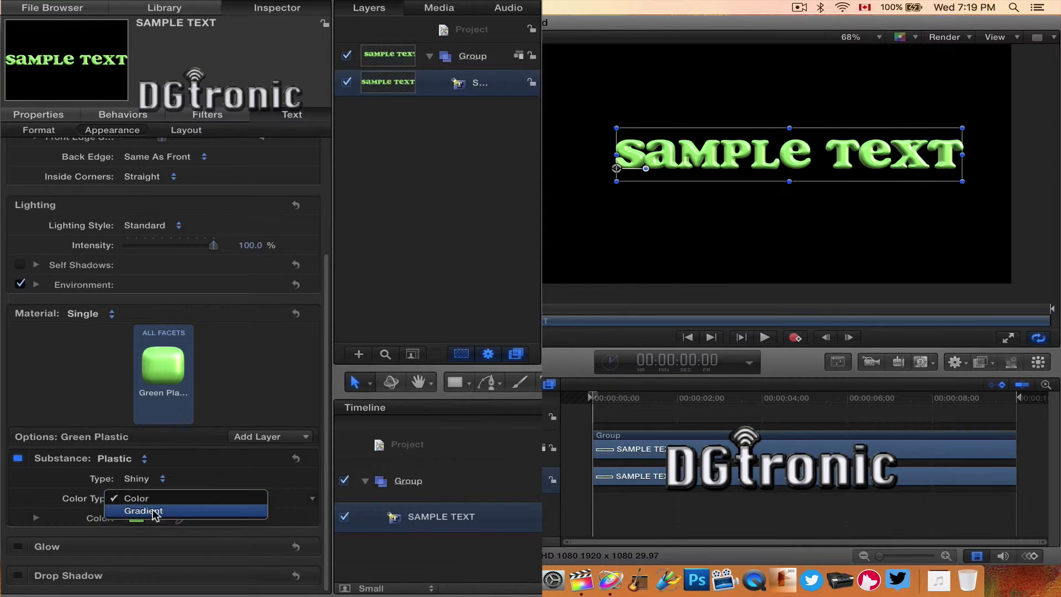
left_click(147, 510)
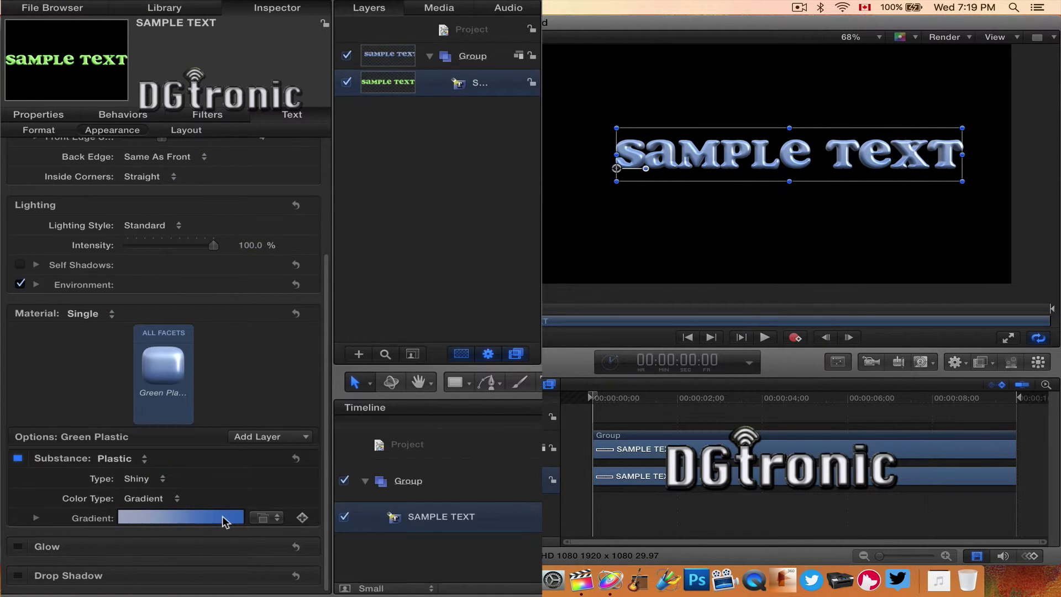
- Move the left gradient stop to about 85%, then switch the fill to a solid Color
left_click(36, 518)
scroll(120, 468, "down", 3)
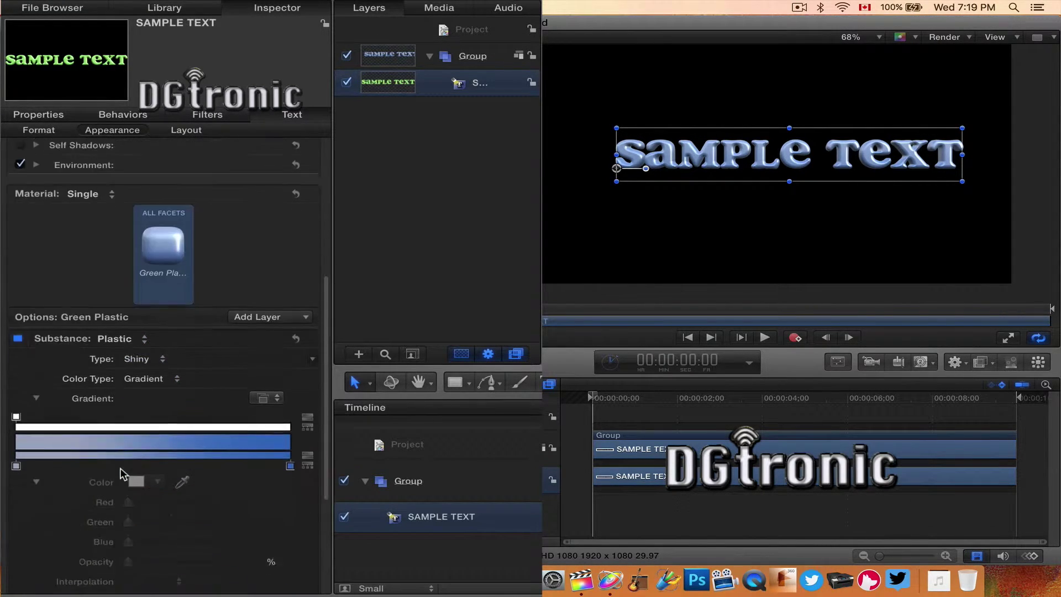
left_click_drag(16, 426, 102, 406)
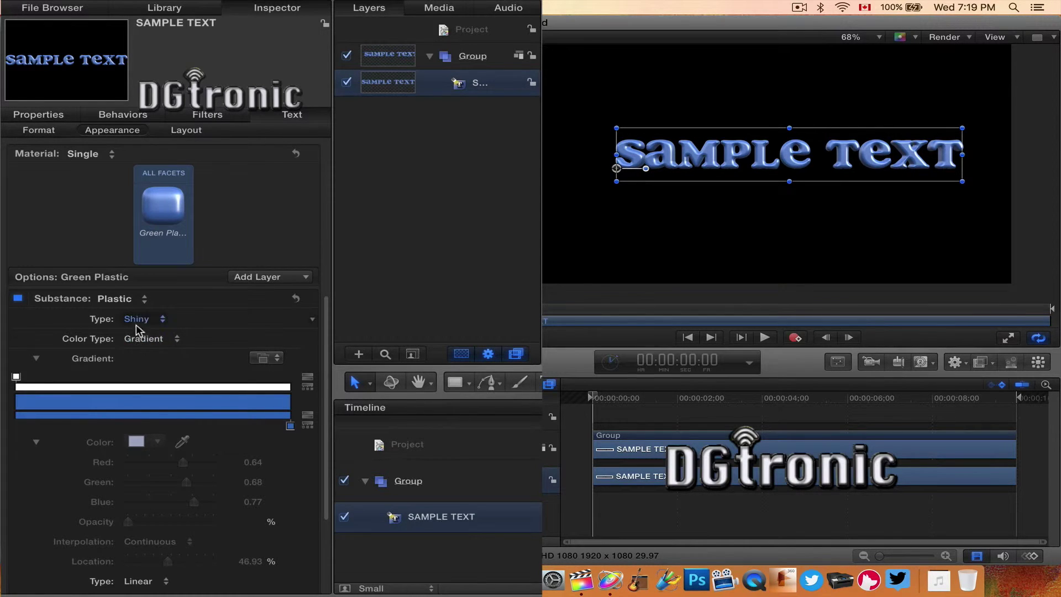
left_click(172, 340)
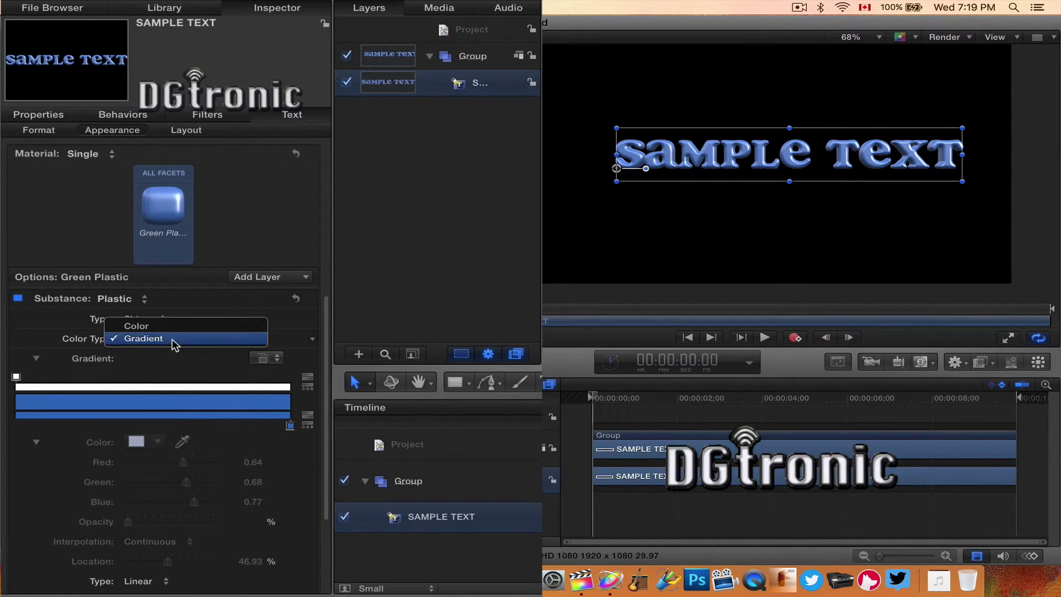
left_click(166, 326)
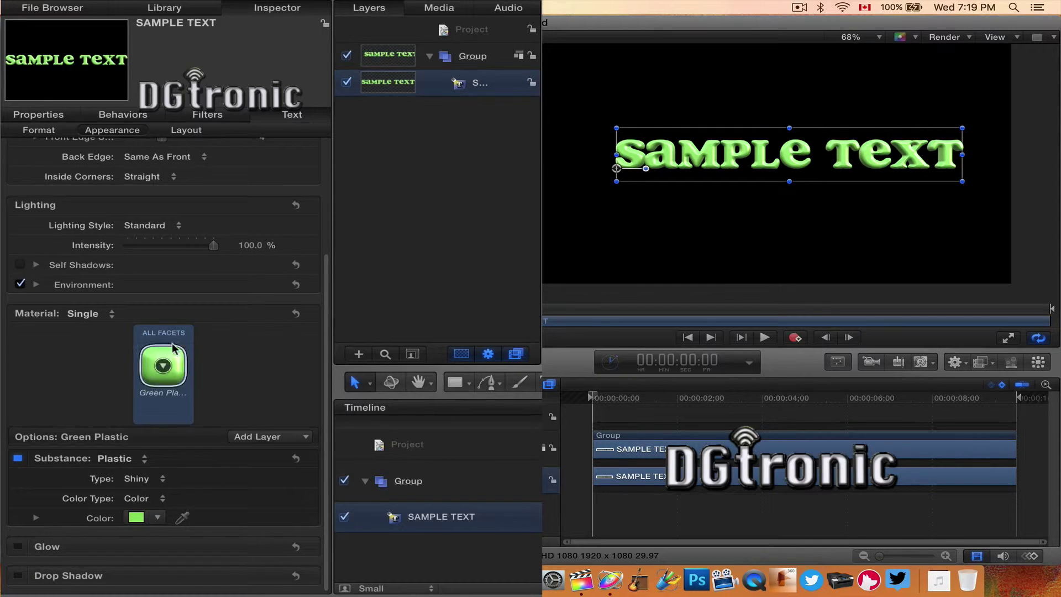
- Try red, blue, green and white for the material colour in the Colors window
left_click(136, 517)
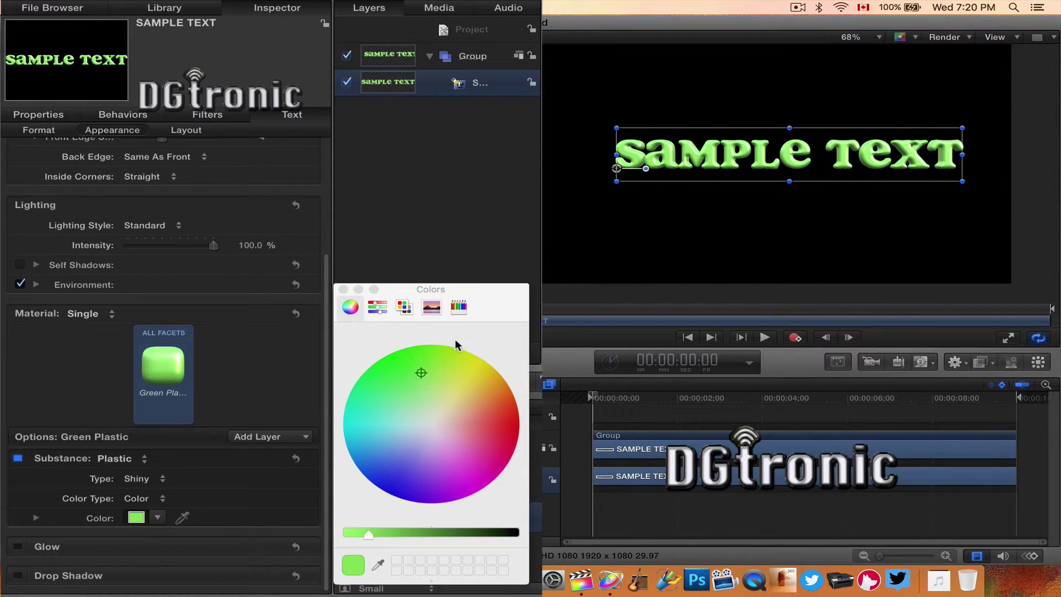
left_click_drag(491, 292, 486, 283)
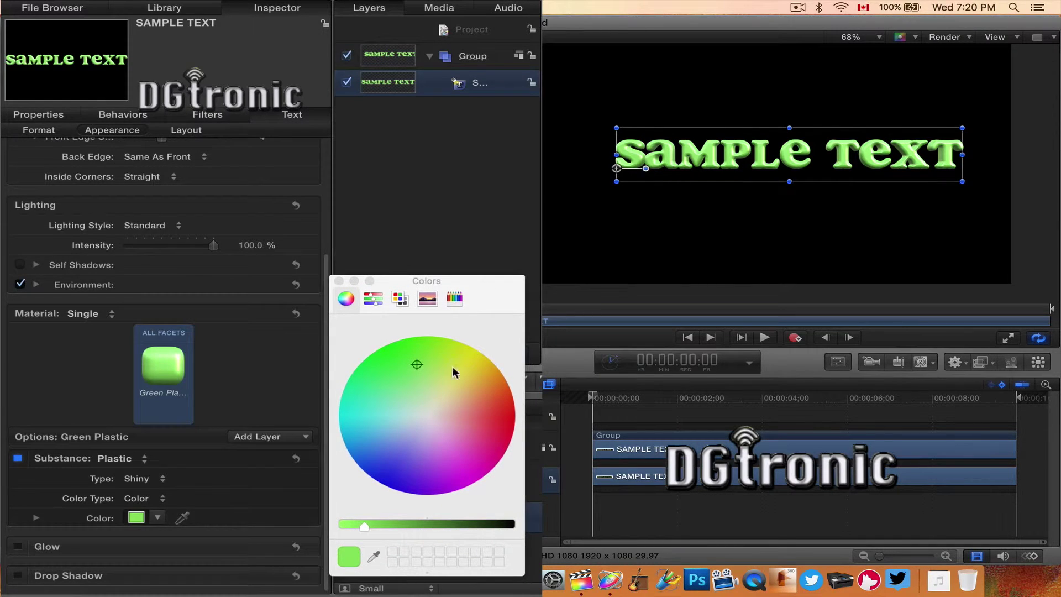
left_click(496, 420)
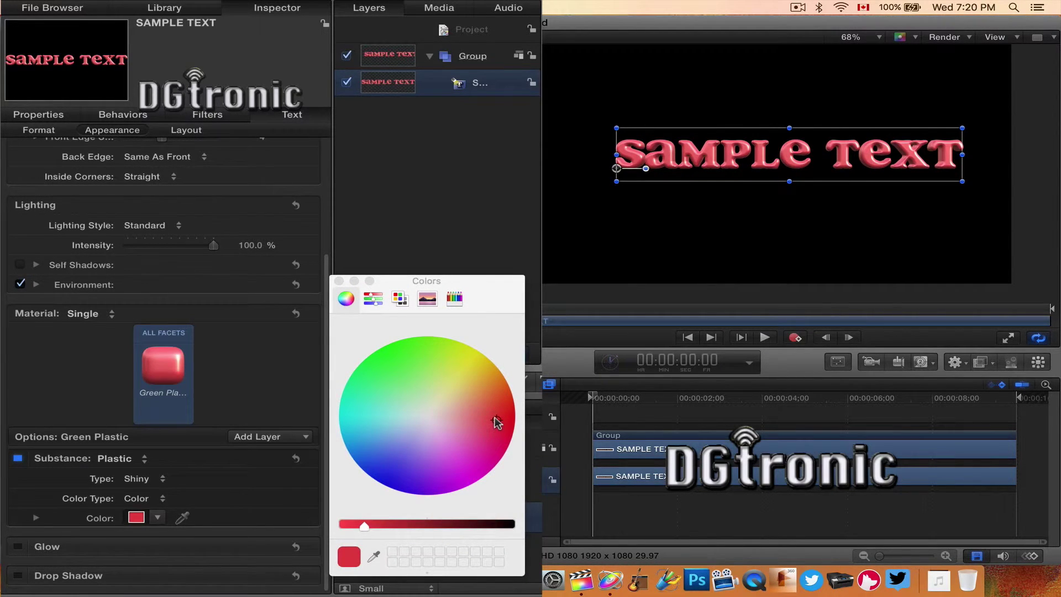
left_click(387, 460)
left_click(392, 362)
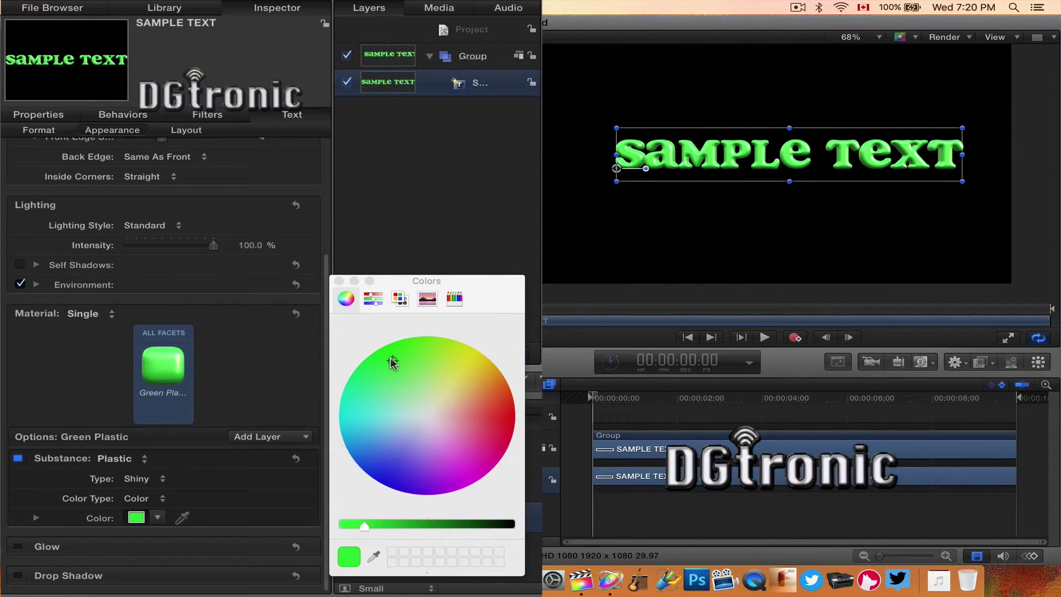
left_click(424, 411)
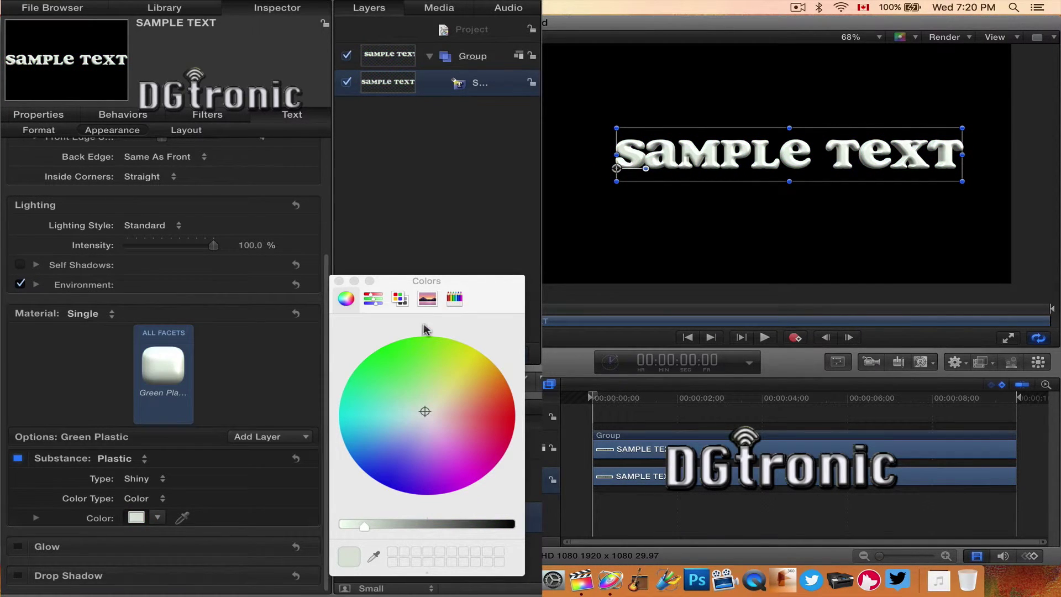
left_click(339, 282)
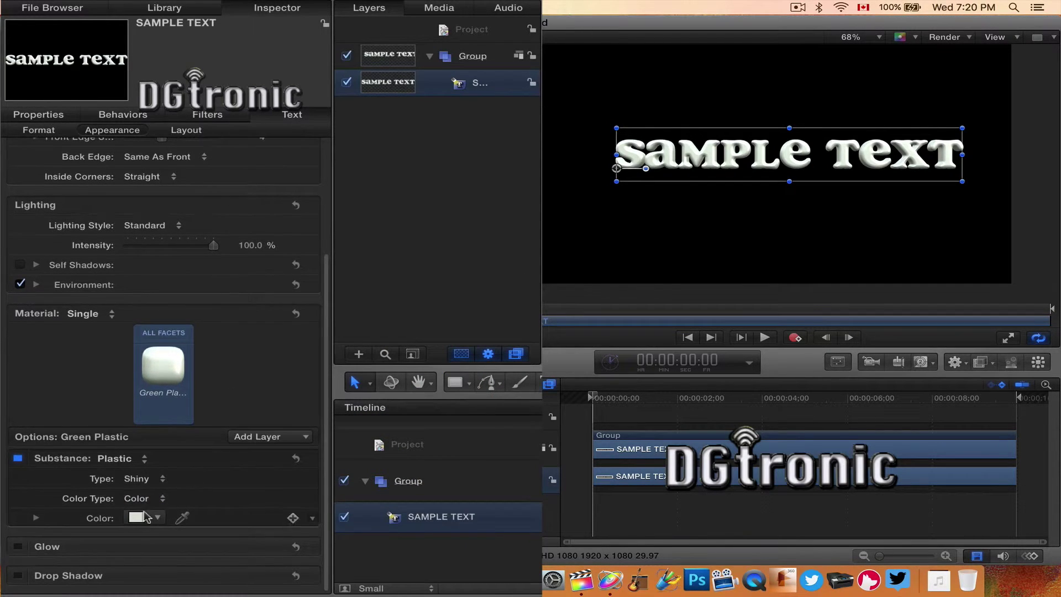
- Set the material's solid colour to blue
left_click(136, 516)
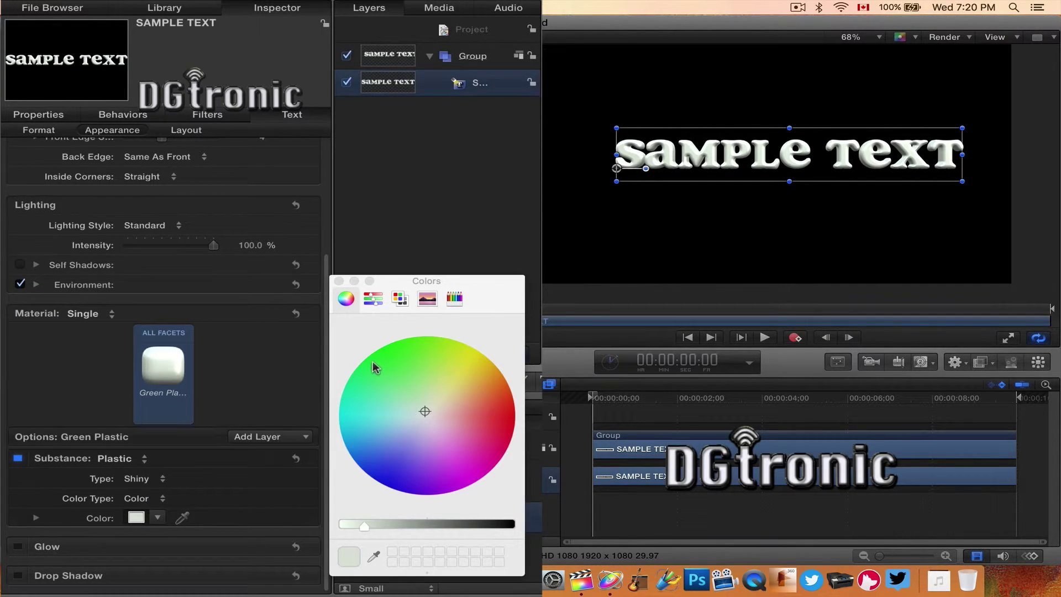
left_click(379, 458)
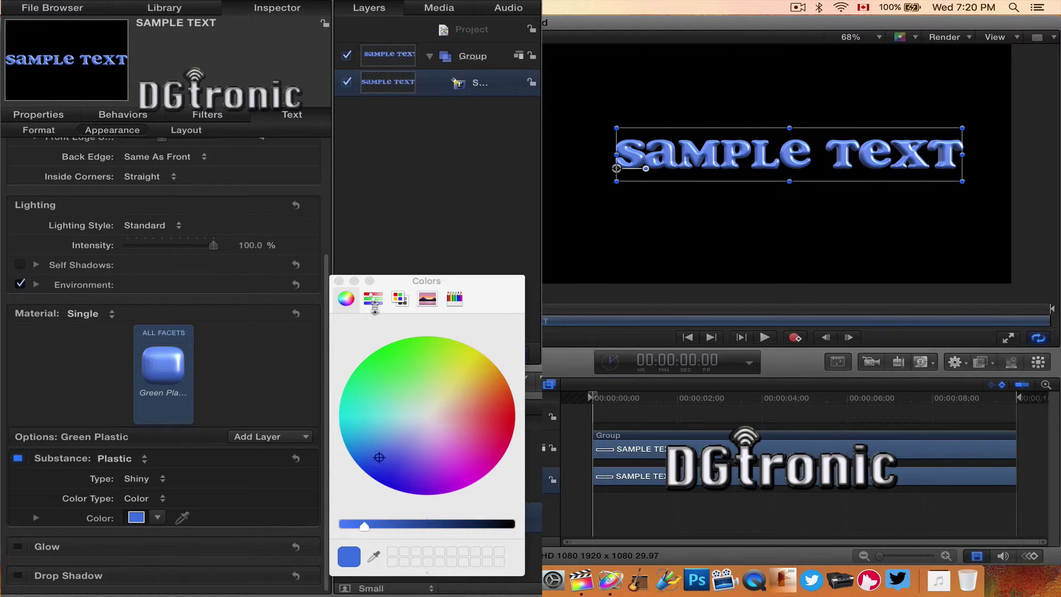
left_click(337, 280)
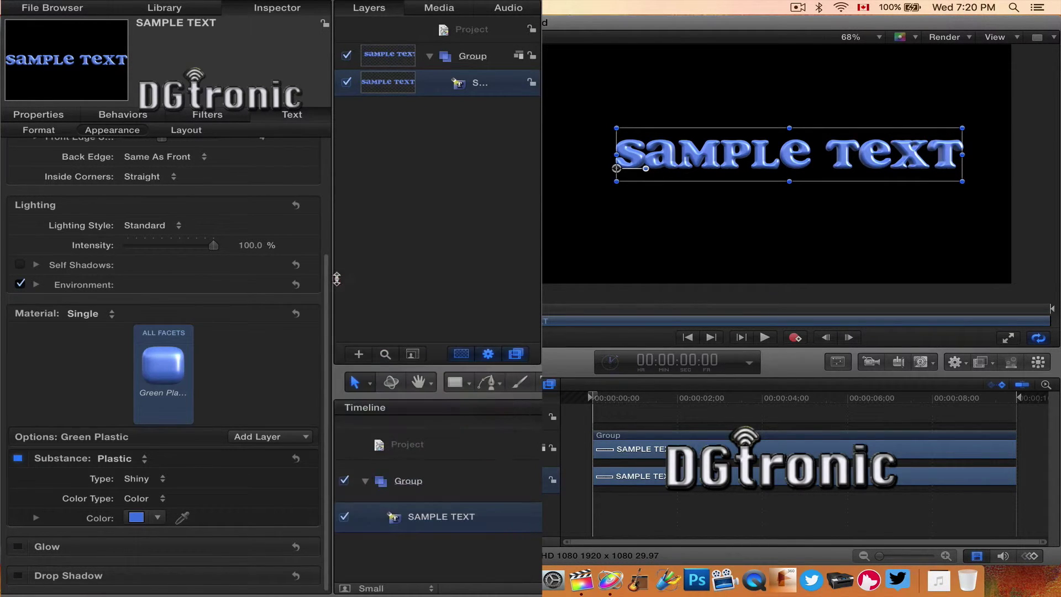
scroll(238, 354, "down", 1)
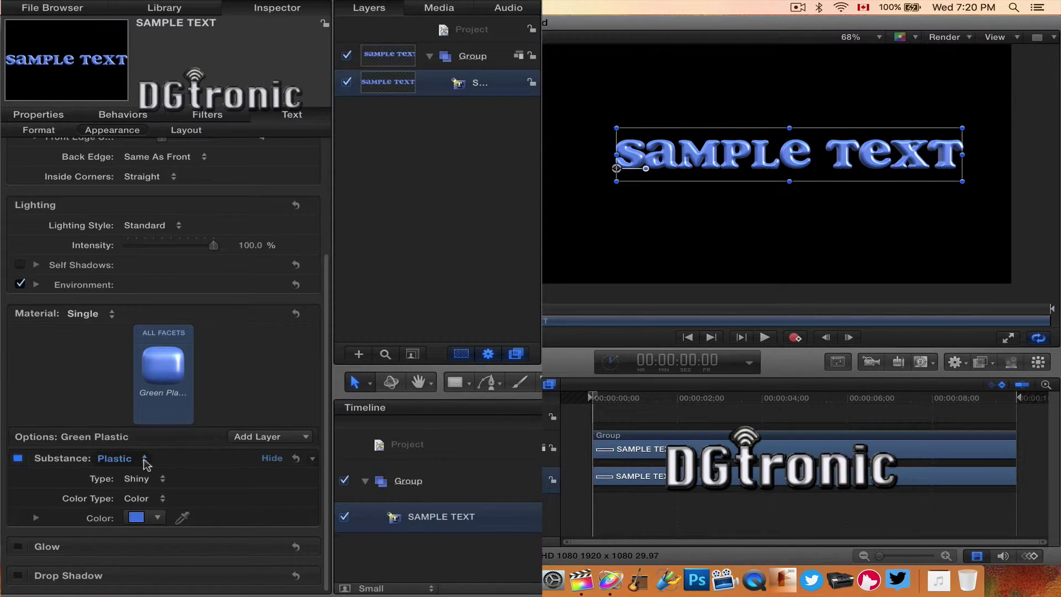
left_click(164, 368)
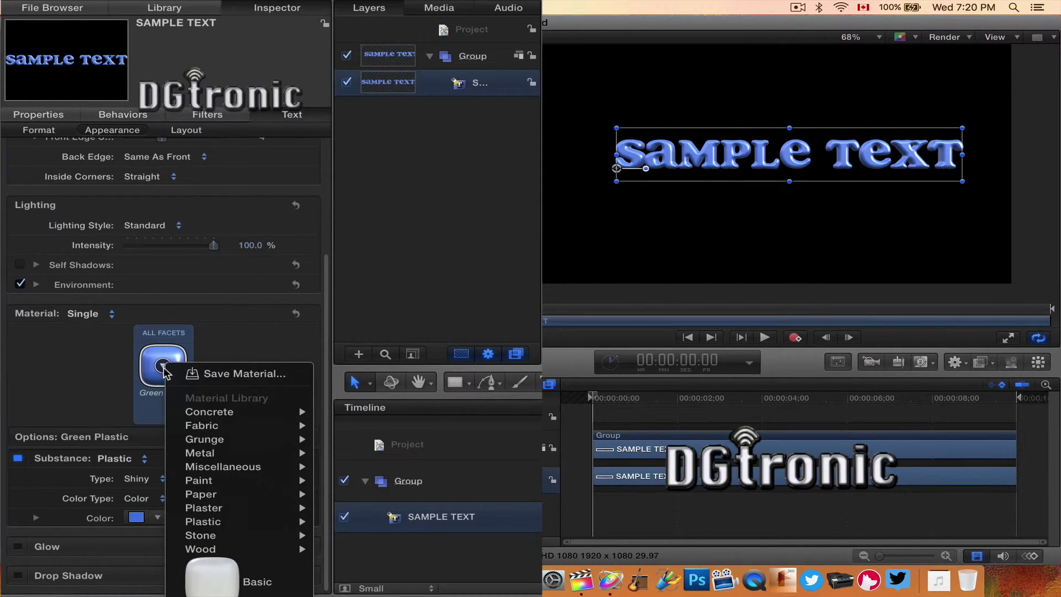
left_click(236, 375)
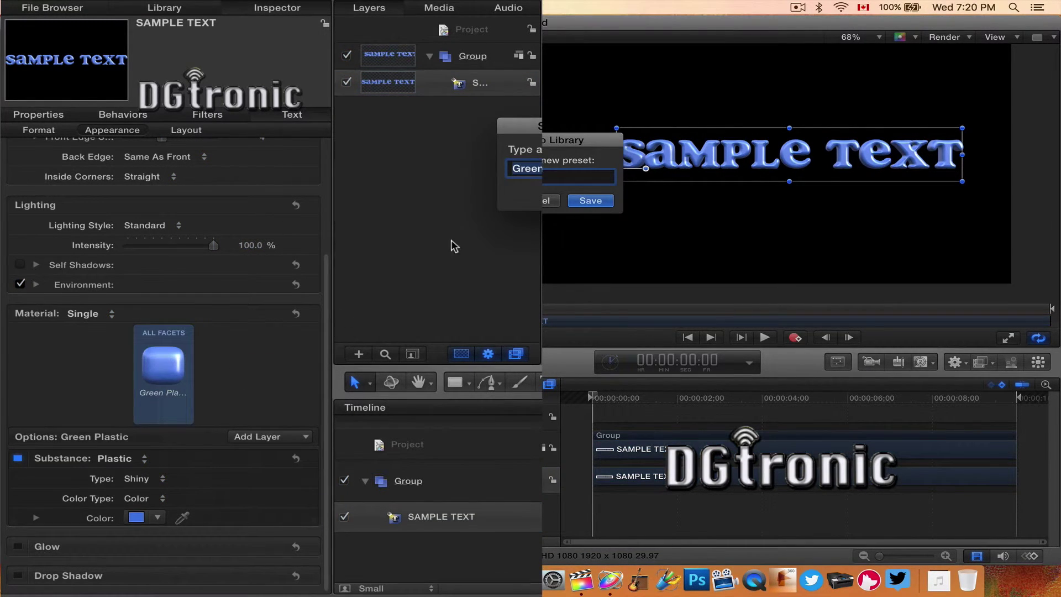
left_click_drag(537, 142, 442, 196)
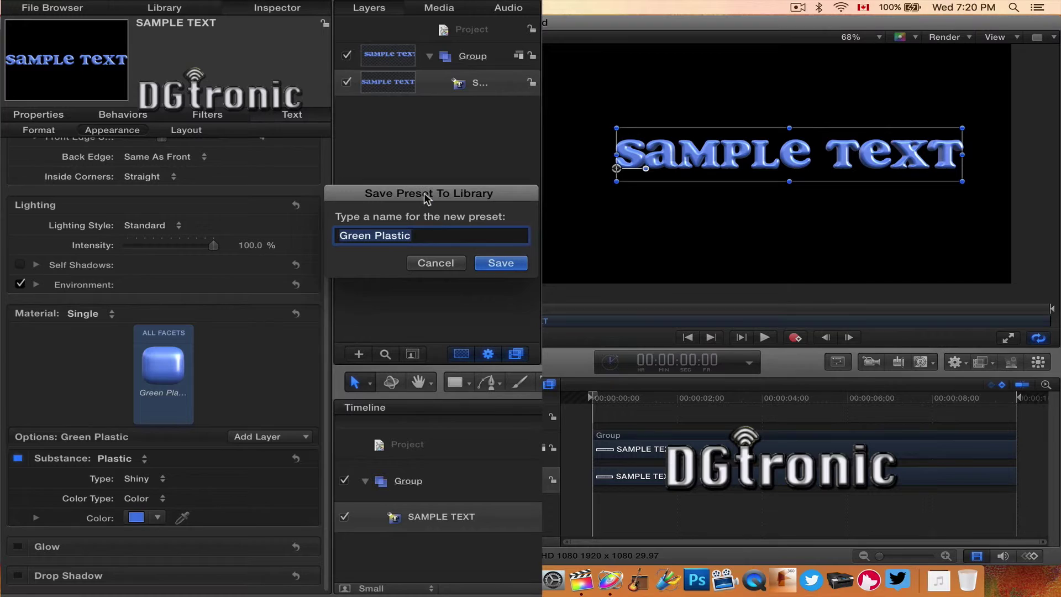
left_click(434, 263)
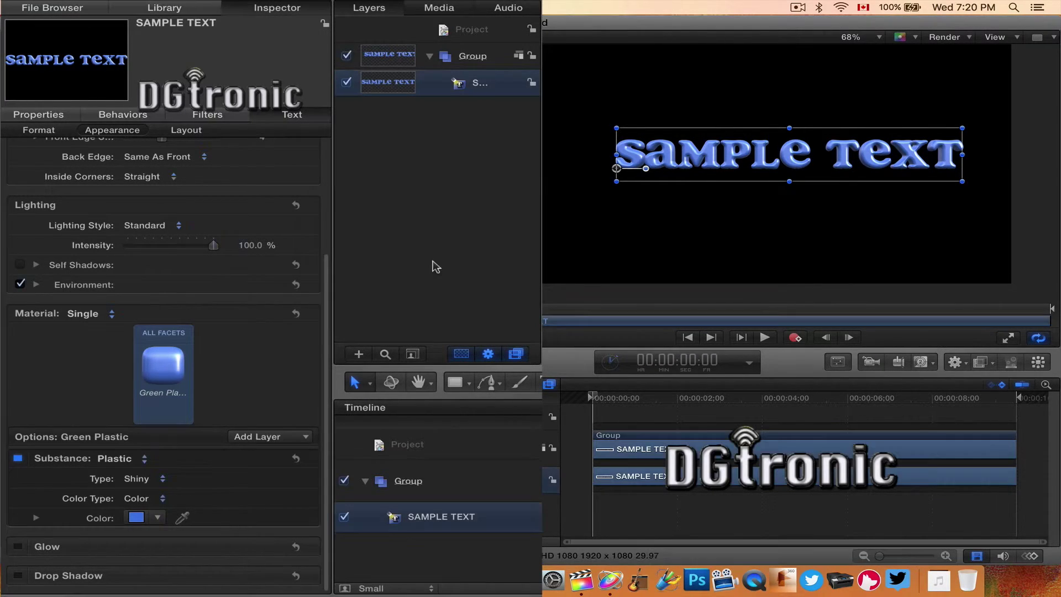
- Apply the Miscellaneous > Scales material, try a Brushed finish, then return to Polish
left_click(162, 367)
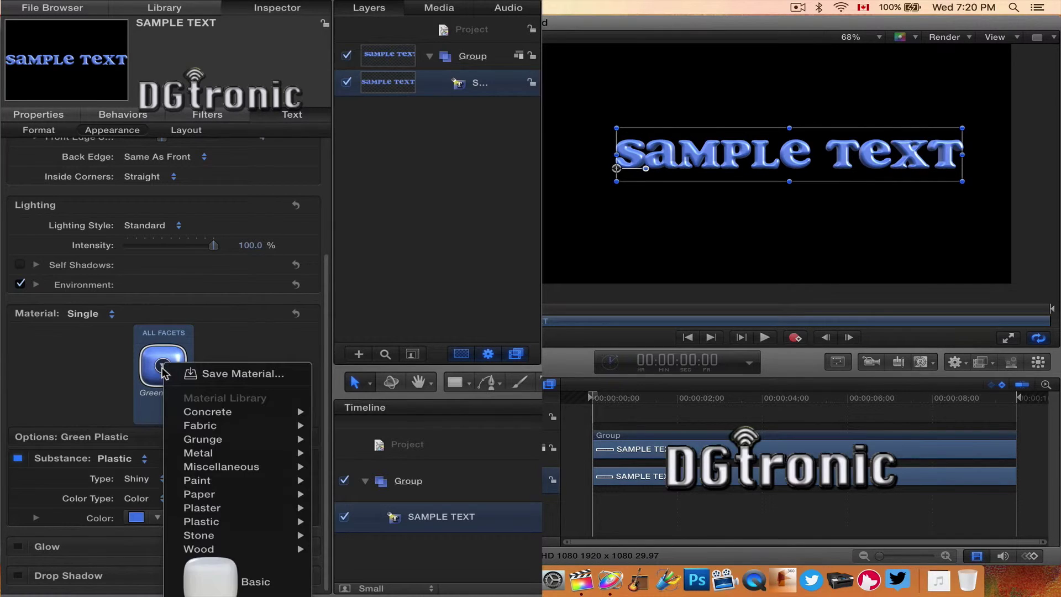
mouse_move(220, 468)
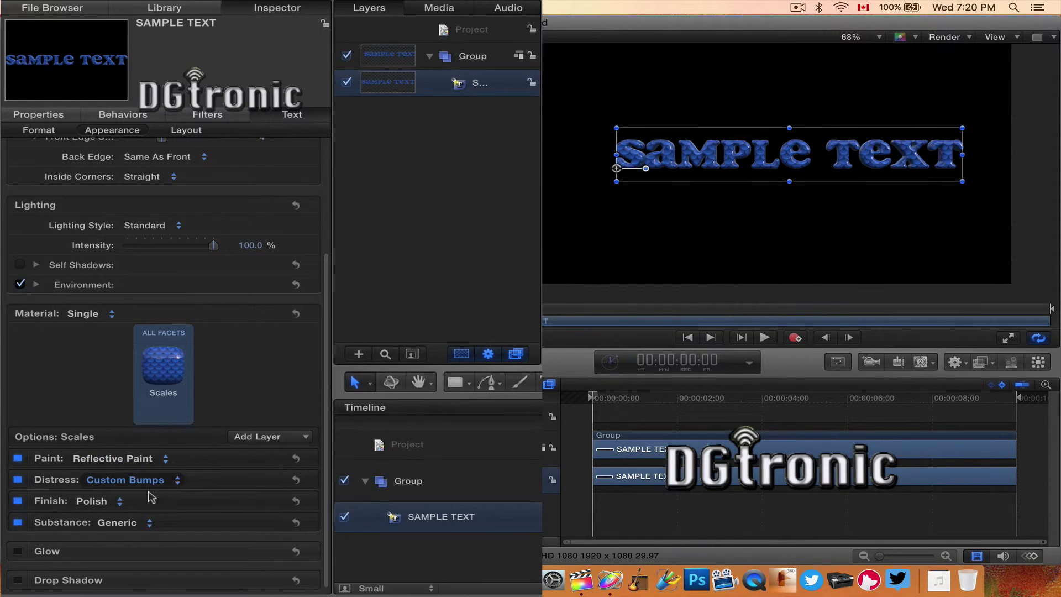
left_click(113, 502)
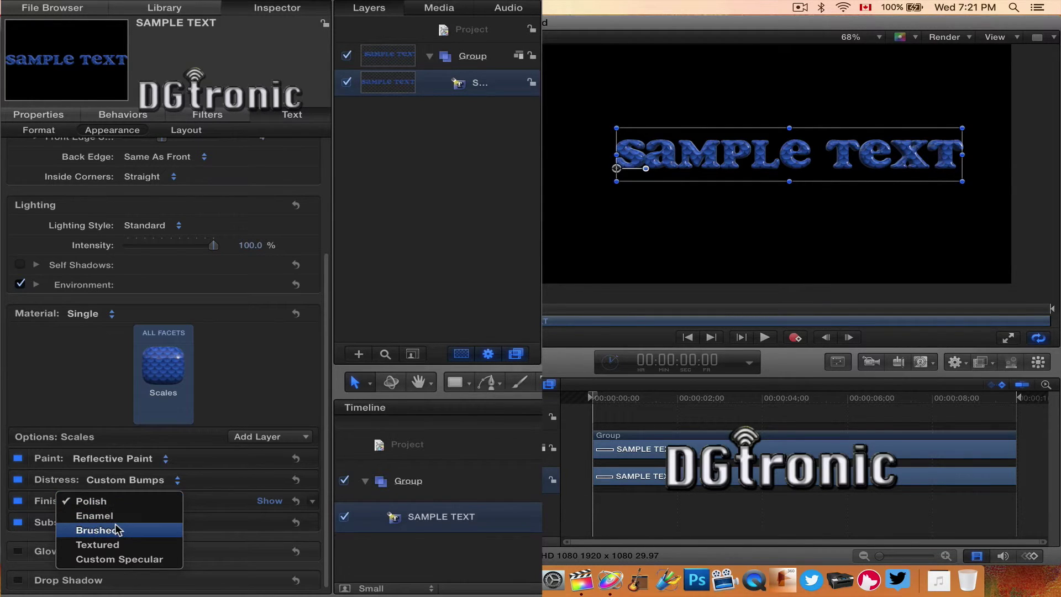
left_click(116, 529)
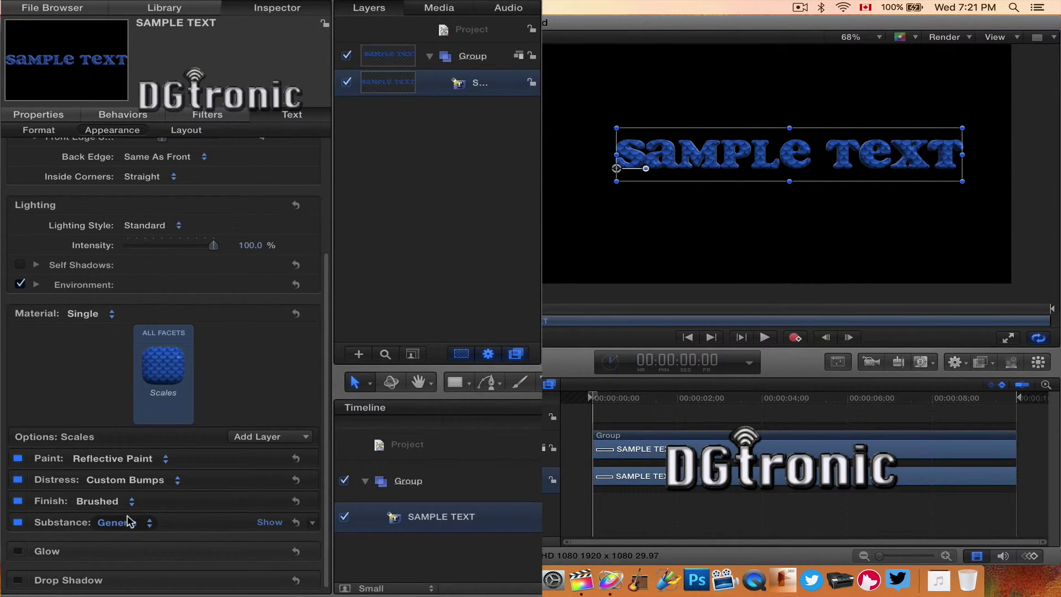
left_click(128, 501)
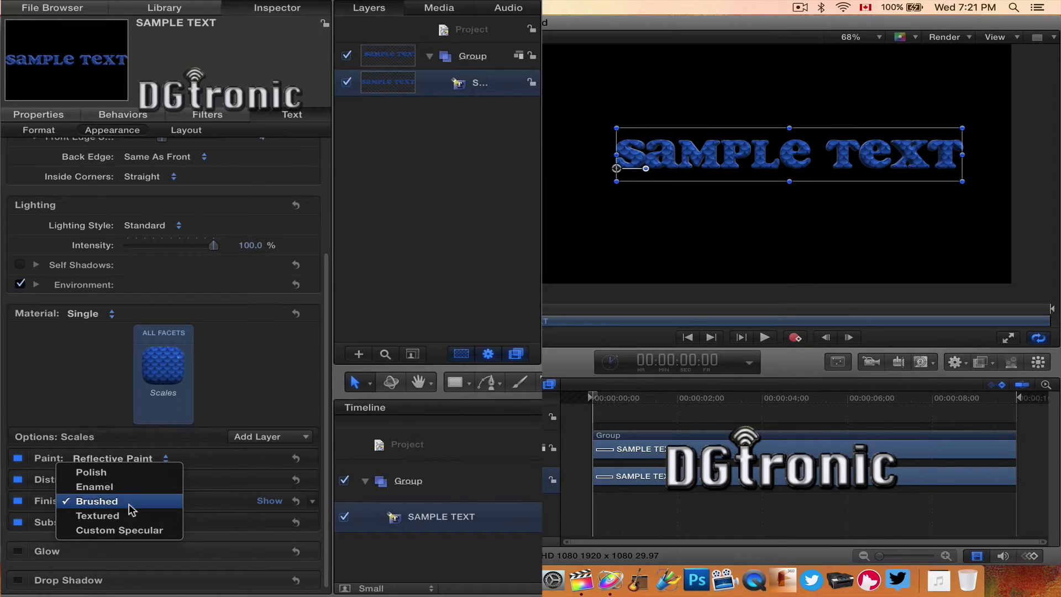
left_click(125, 473)
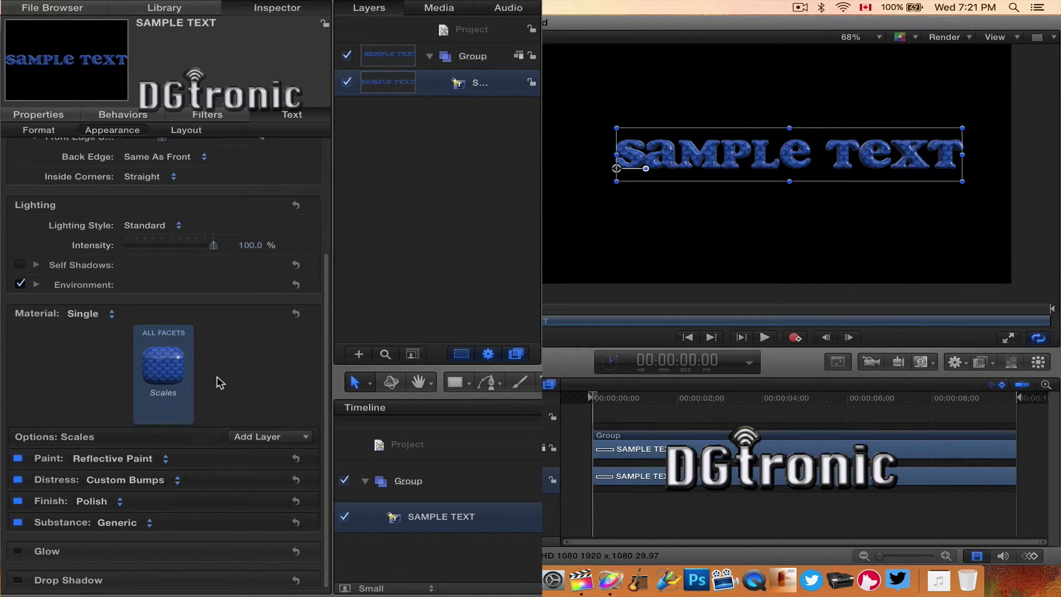
- Choose Material Library > Paint > Car Paint for SAMPLE TEXT, giving it a glossy red finish
left_click(163, 365)
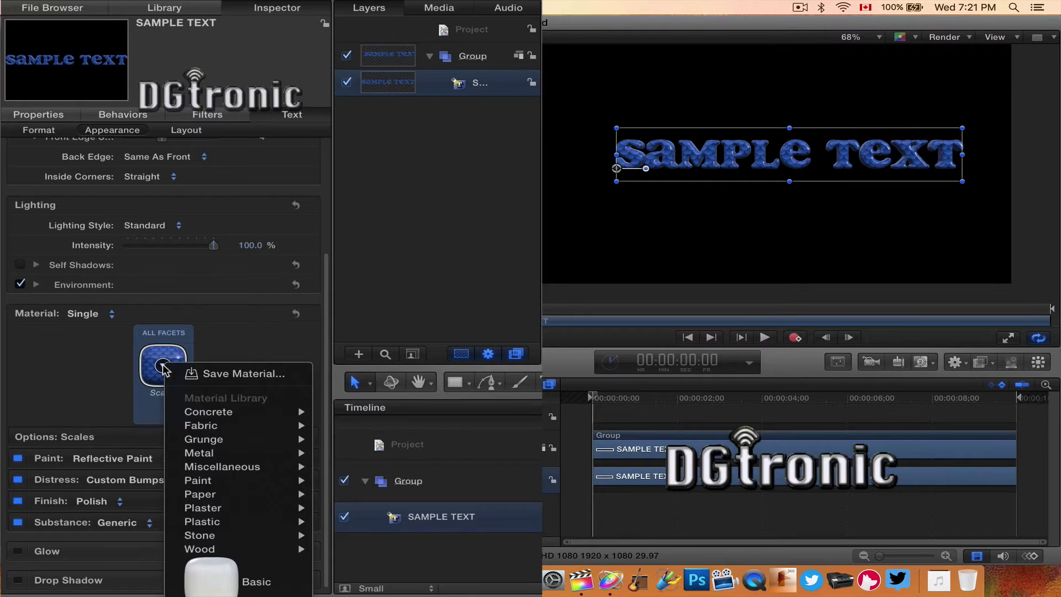
mouse_move(203, 483)
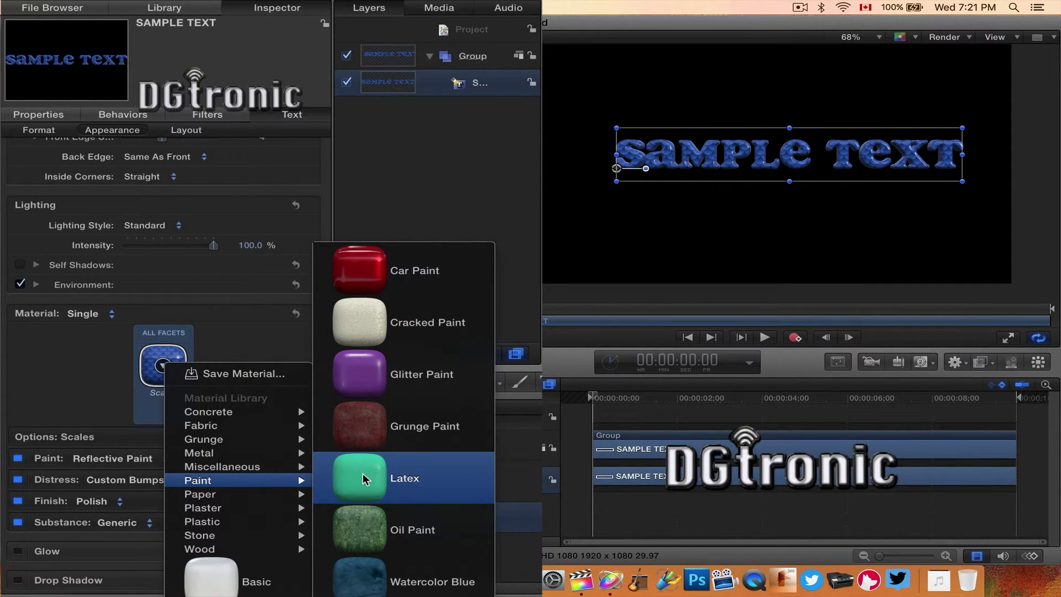
left_click(367, 270)
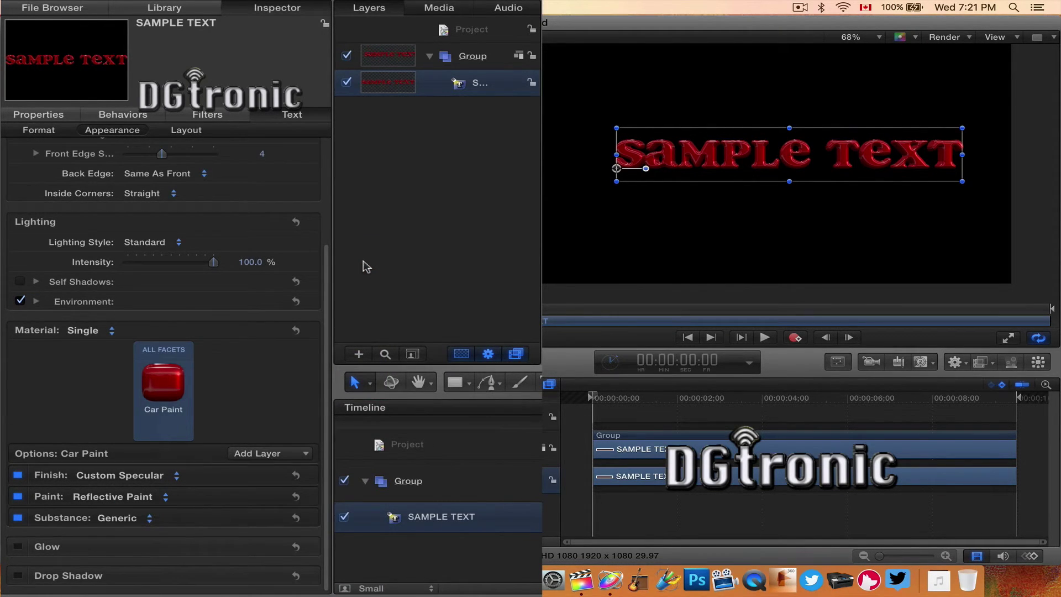
scroll(216, 371, "down", 1)
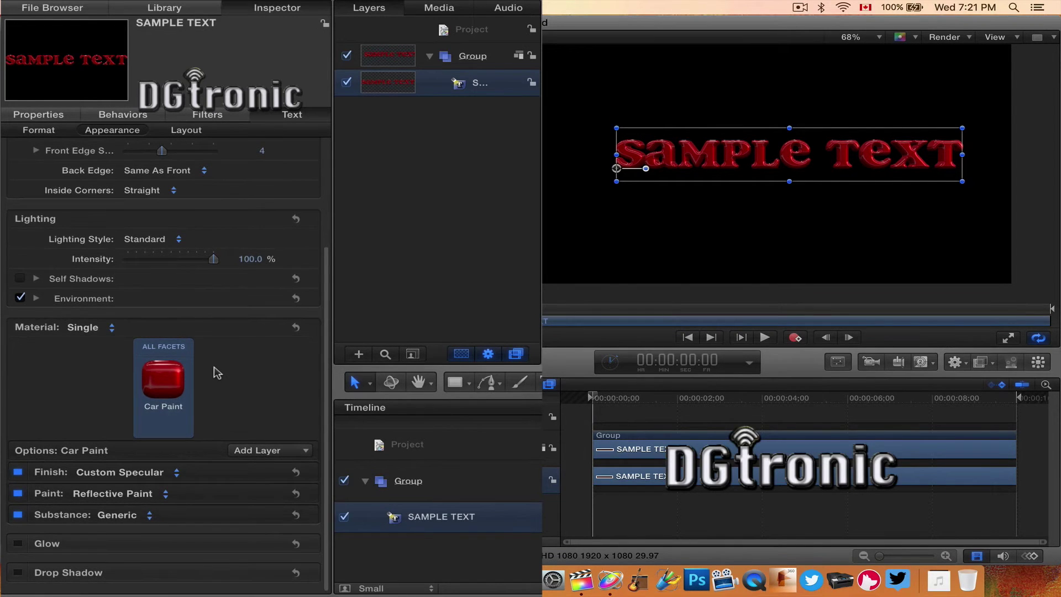
scroll(215, 376, "up", 1)
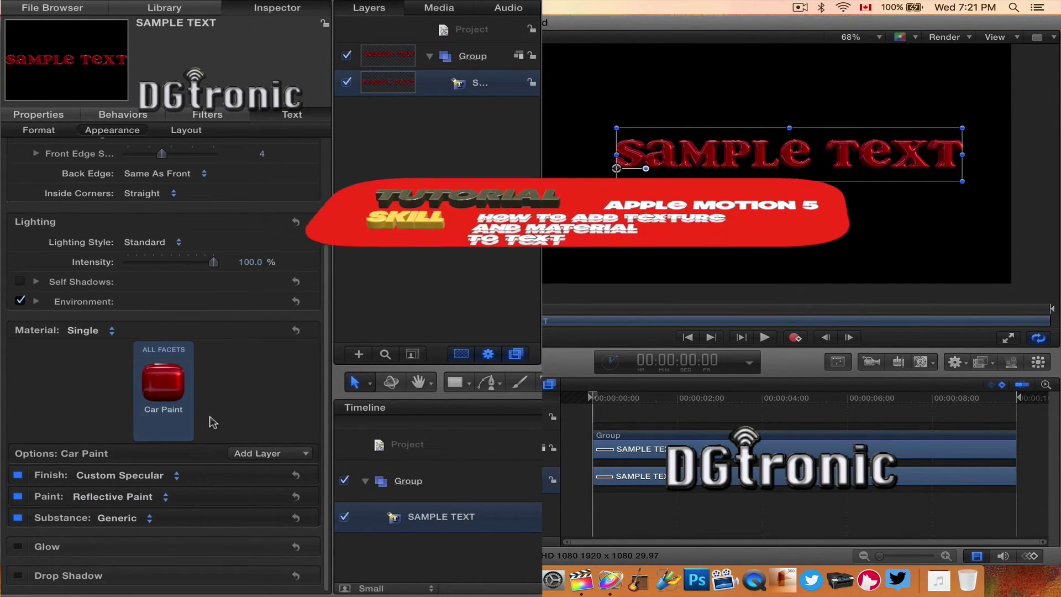
- Expand the hidden Car Paint options so Global Placement appears beside Finish, Paint and Substance
left_click(177, 391)
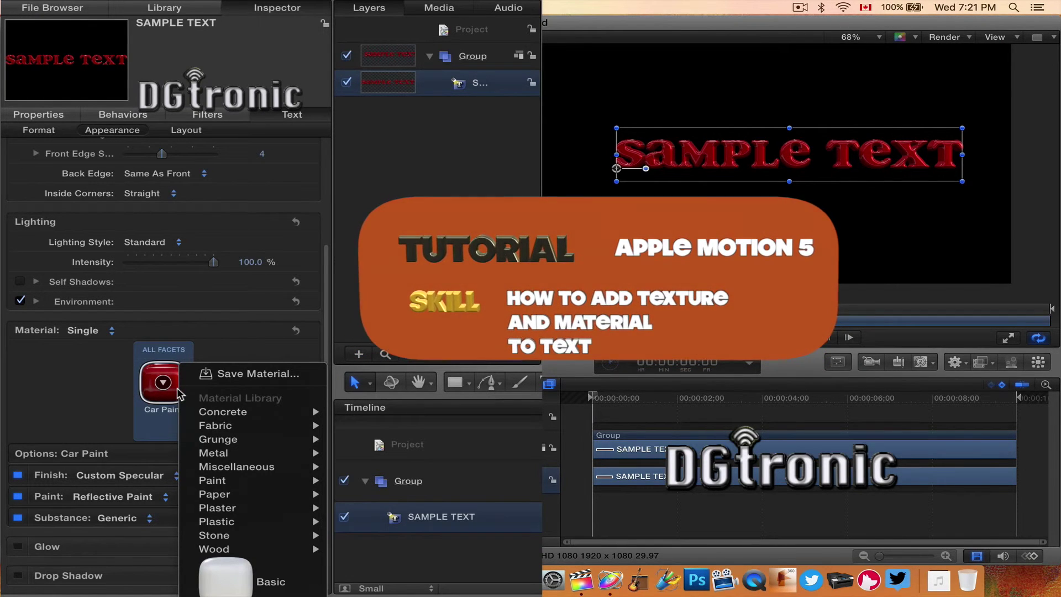
left_click(102, 404)
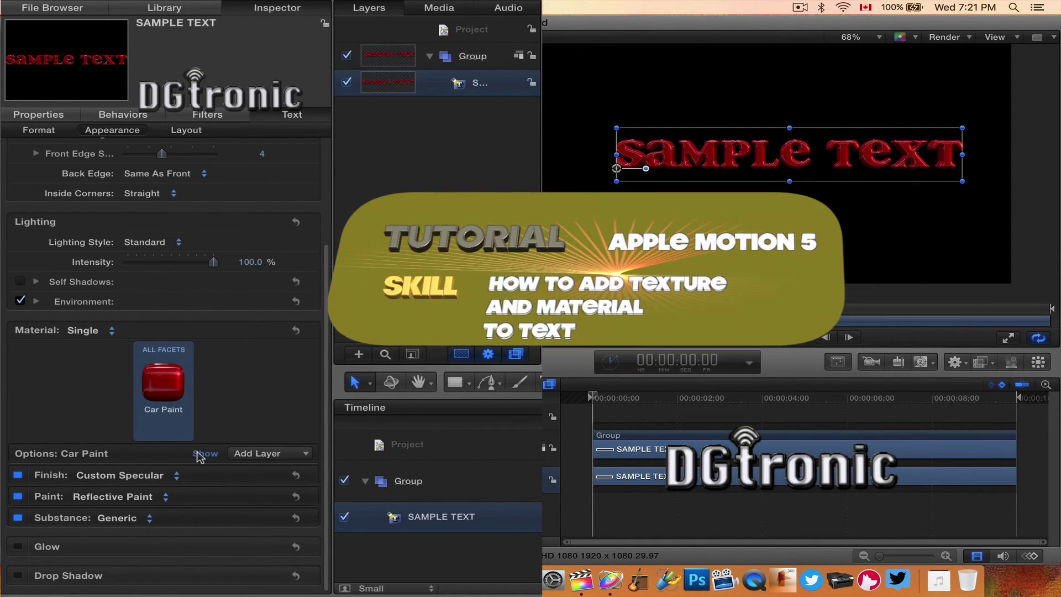
left_click(205, 454)
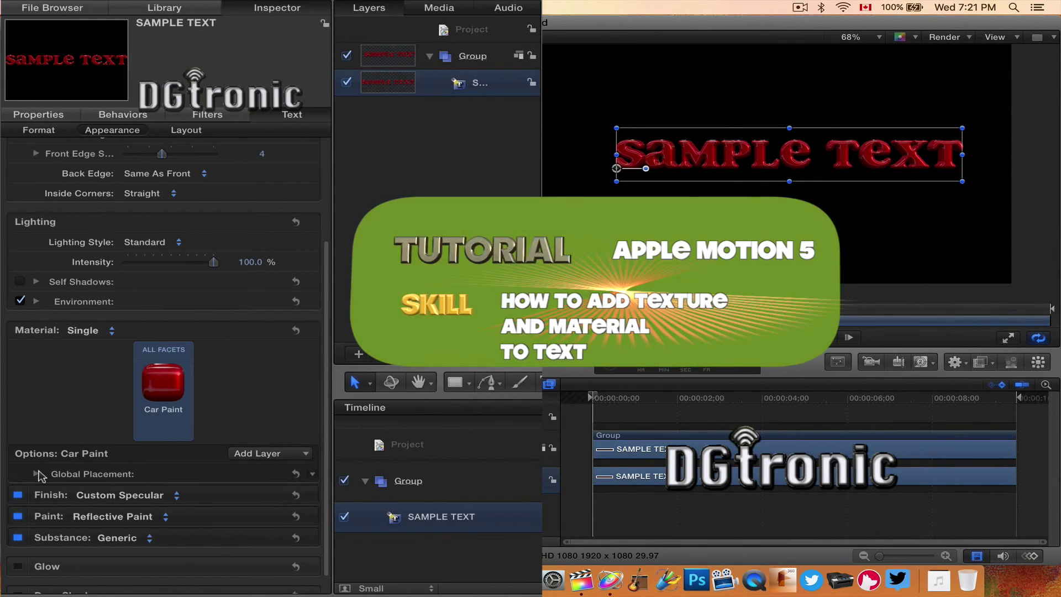